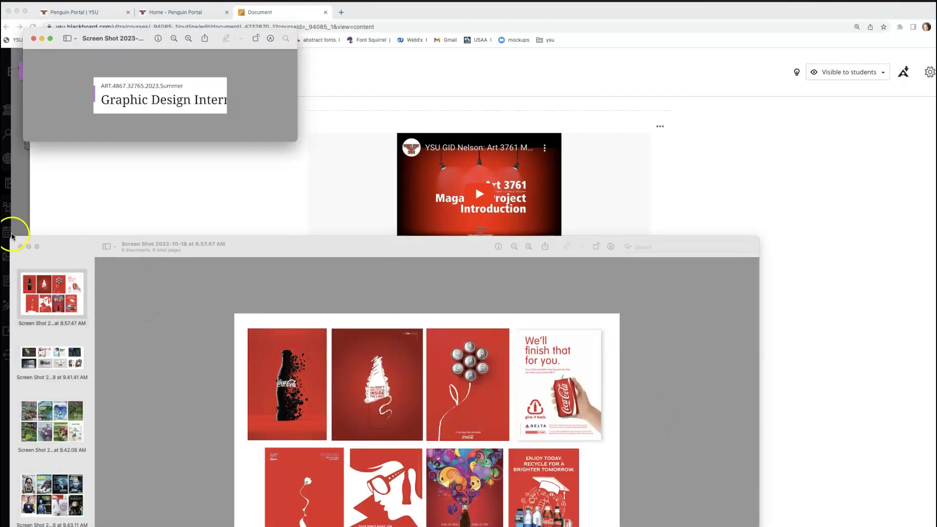
# - Close the example magazine, course-title and spread-example screenshot windows in Preview
pyautogui.click(20, 246)
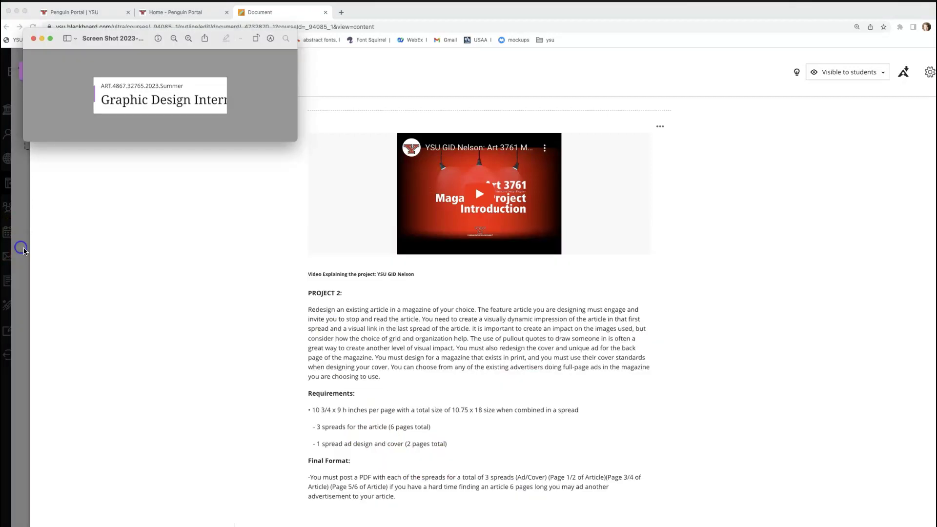
pyautogui.click(33, 39)
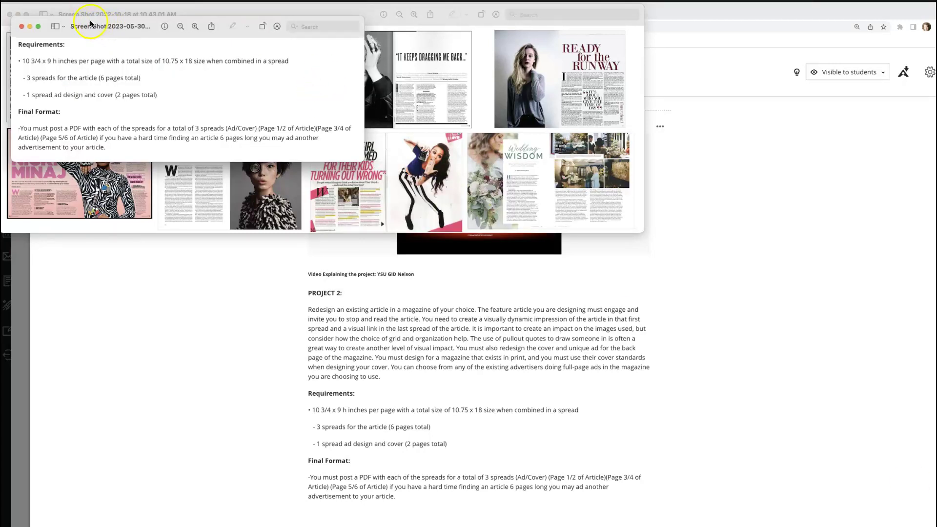
pyautogui.press('super+w')
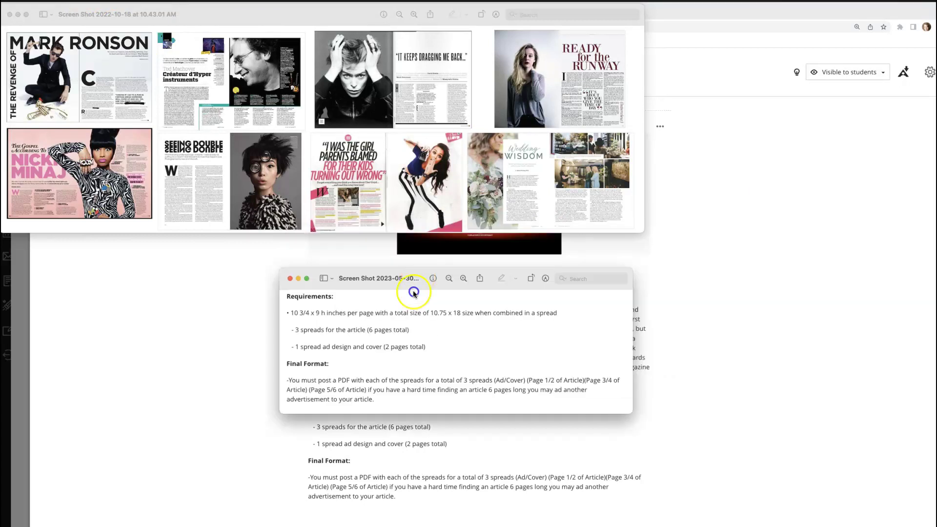
pyautogui.click(413, 291)
pyautogui.press('super+shift+4')
pyautogui.press('super+w')
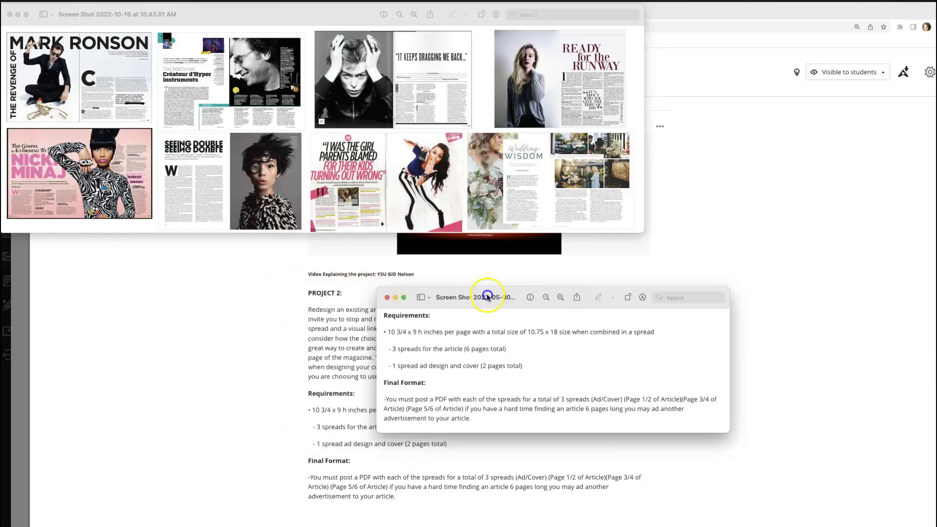
pyautogui.click(10, 14)
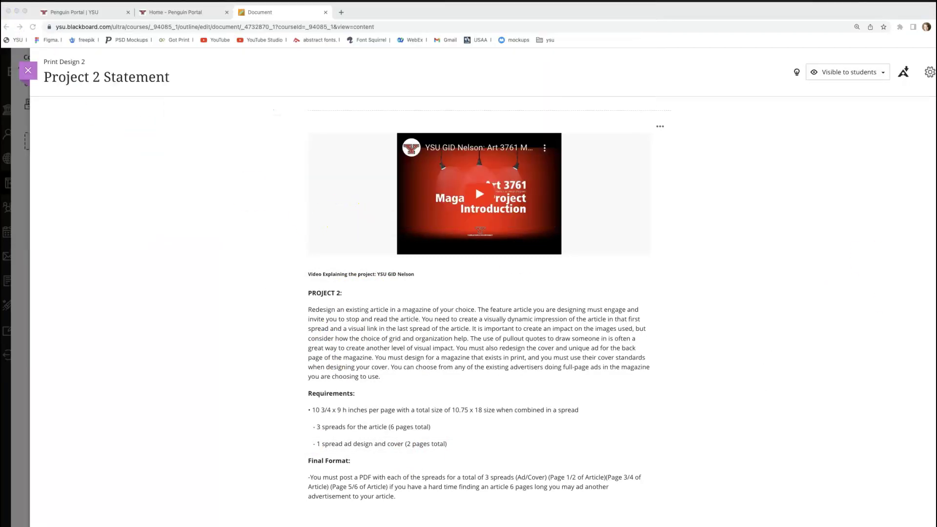
# - Highlight the '3 spreads', '1 spread' and ad-design/cover requirement lines, then close the screenshot
pyautogui.moveTo(386, 241); pyautogui.dragTo(460, 288)
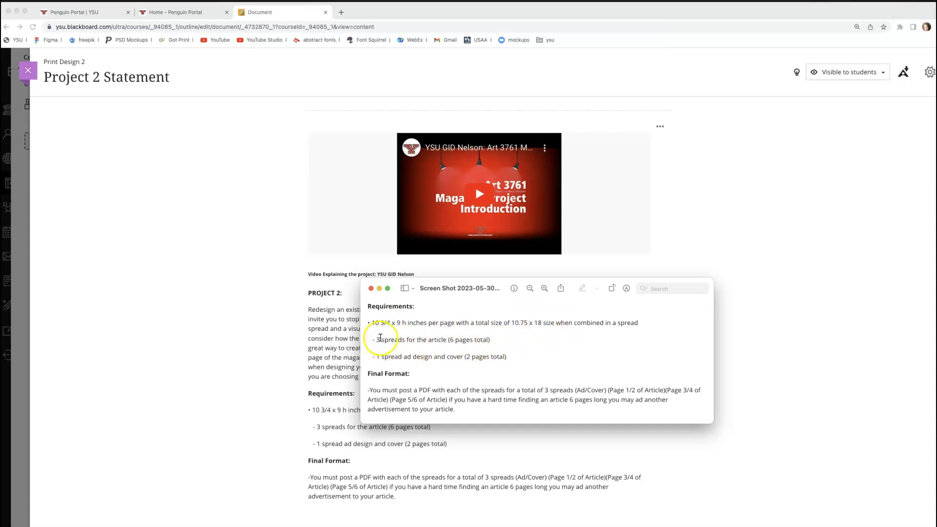
pyautogui.moveTo(376, 340); pyautogui.dragTo(507, 342)
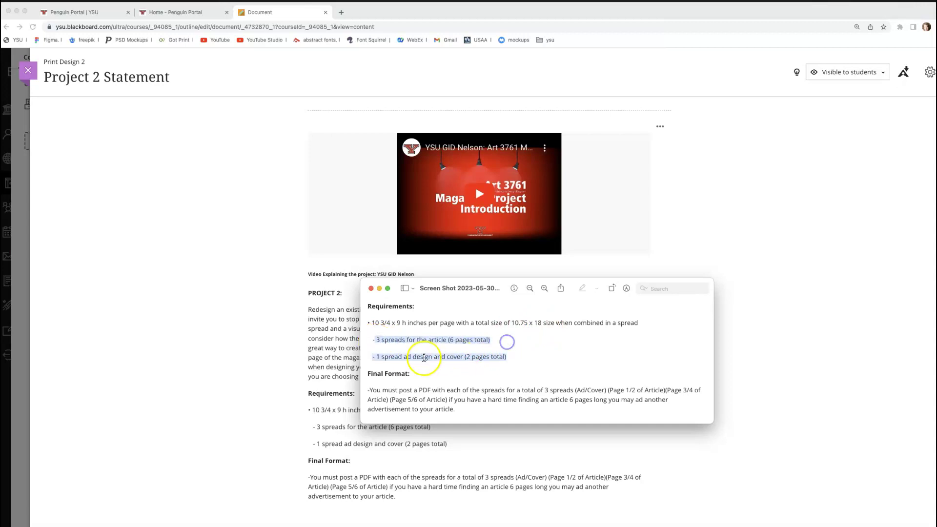
pyautogui.moveTo(373, 356); pyautogui.dragTo(514, 360)
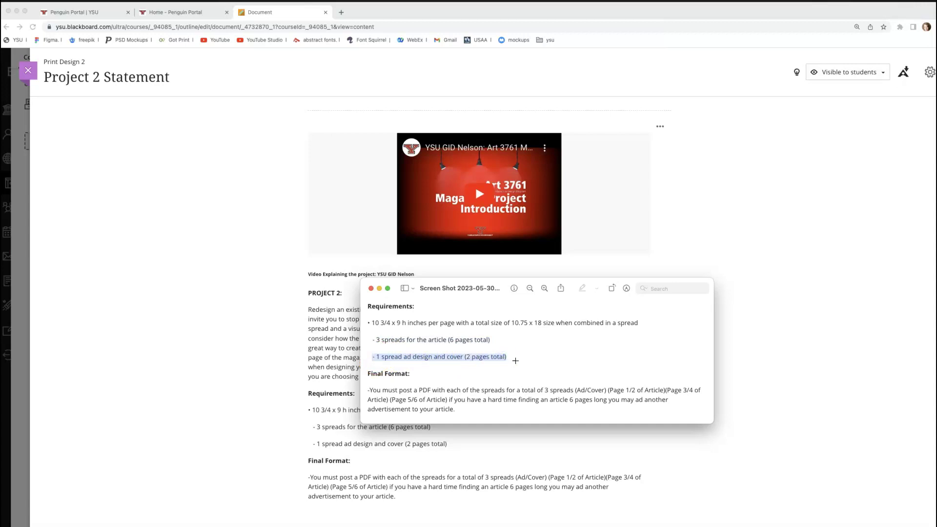
pyautogui.click(442, 289)
pyautogui.press('super+w')
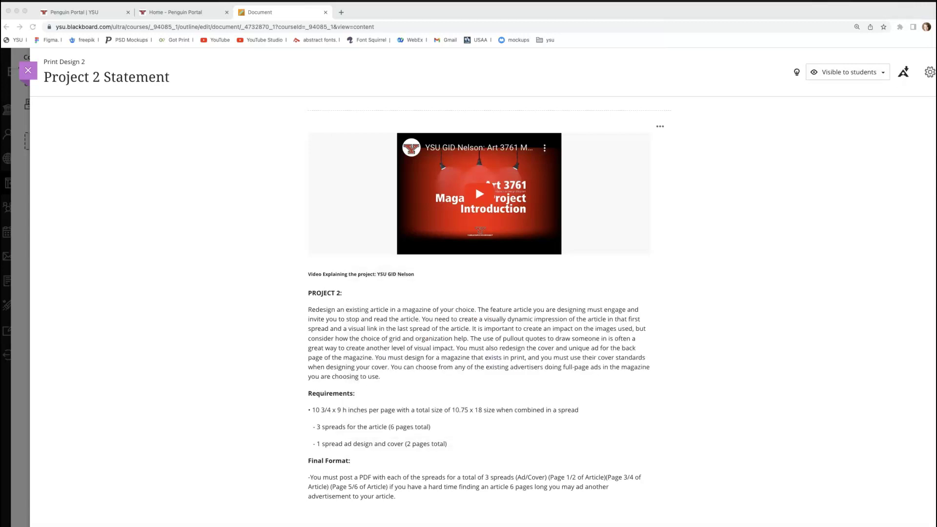
# - Bring InDesign's Home screen forward and check New Document's unit options without creating a document
pyautogui.press('super+Tab')
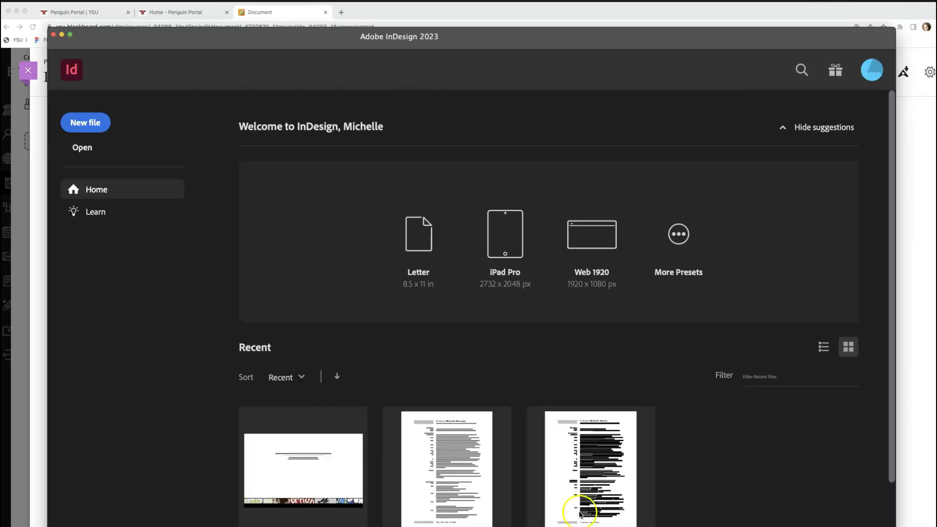
pyautogui.moveTo(188, 43)
pyautogui.mouseDown()
pyautogui.moveTo(173, 27)
pyautogui.moveTo(195, 34)
pyautogui.mouseUp()
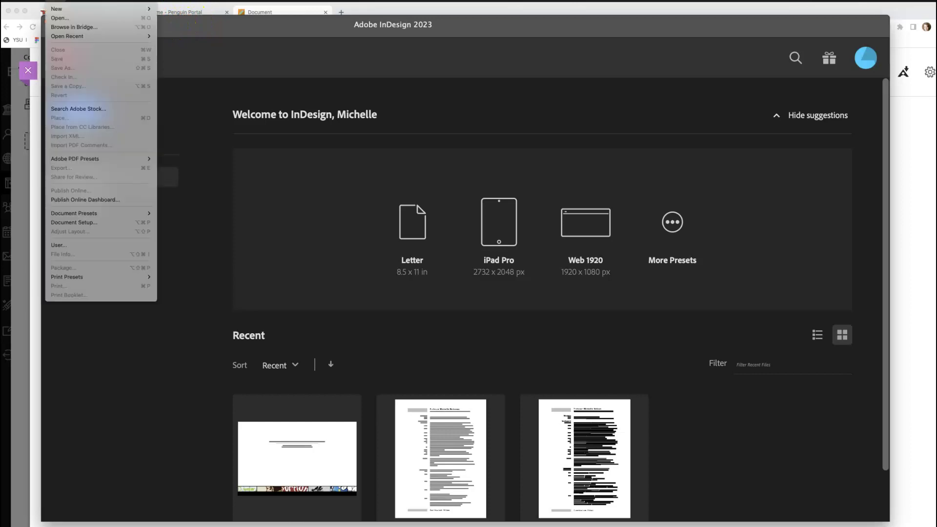
pyautogui.moveTo(63, 8)
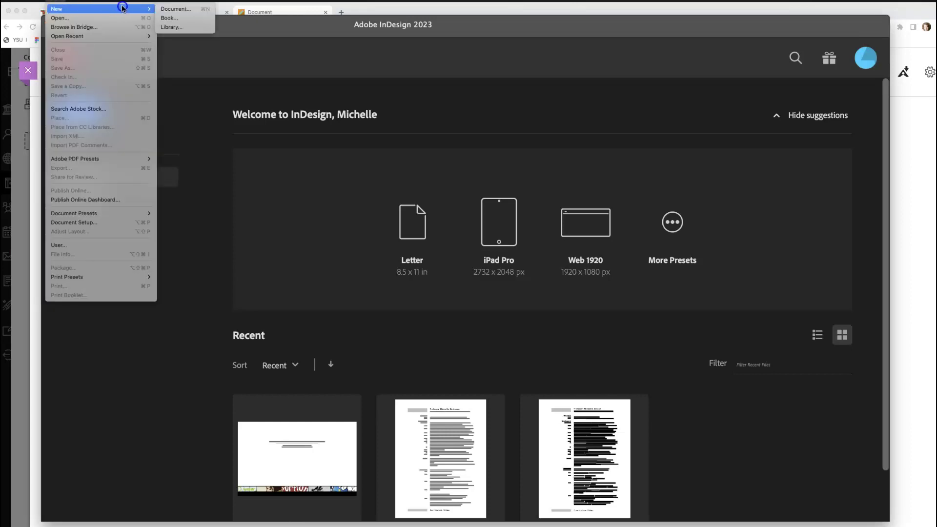
pyautogui.click(178, 9)
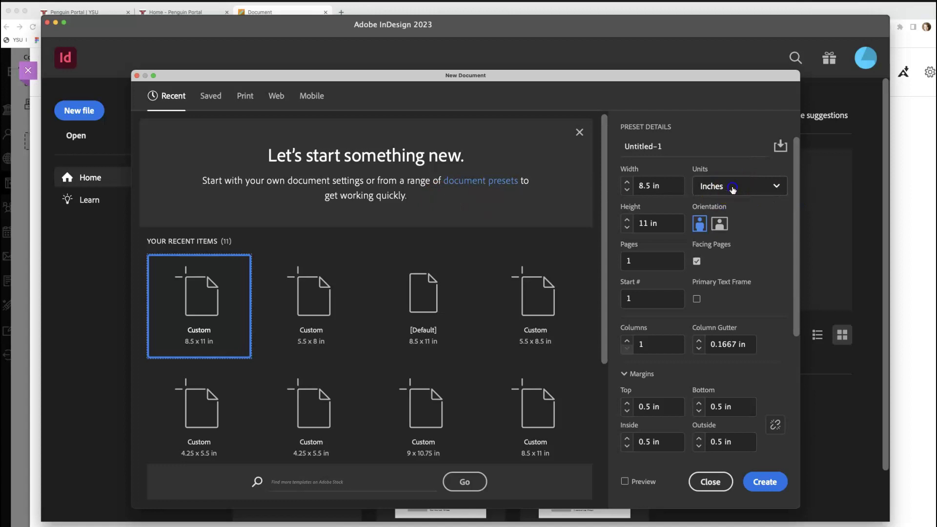
pyautogui.click(716, 187)
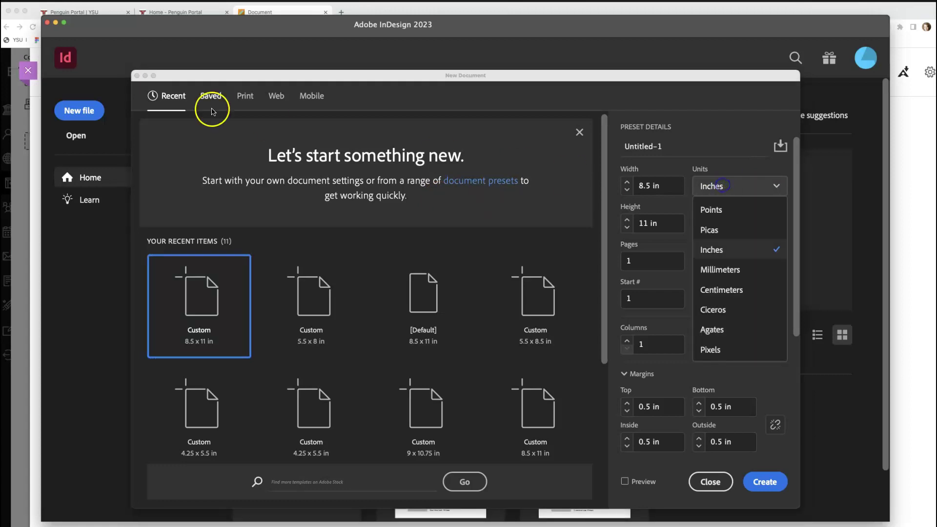
pyautogui.click(26, 7)
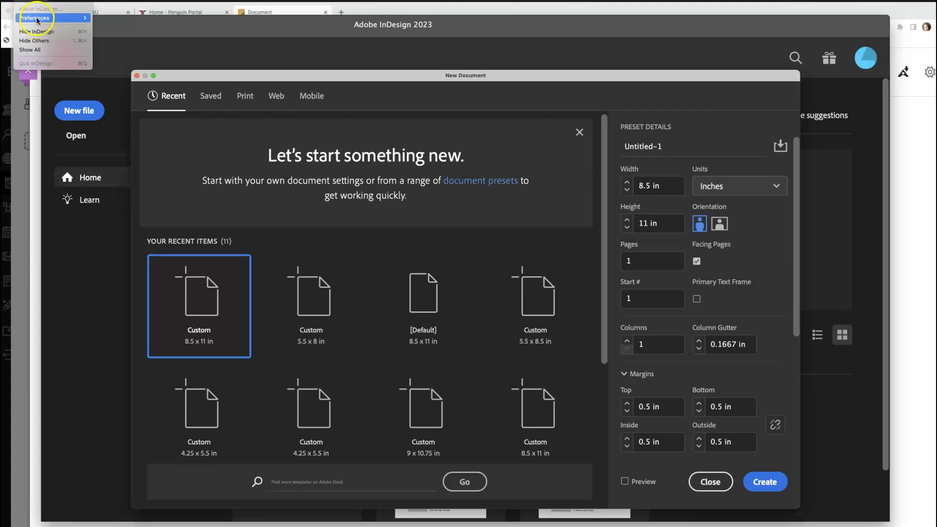
pyautogui.moveTo(49, 19)
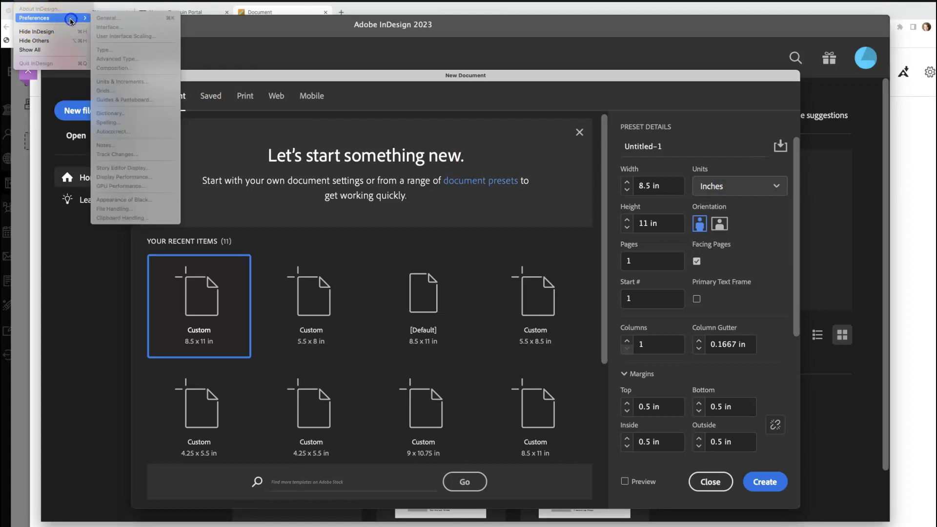
pyautogui.click(707, 482)
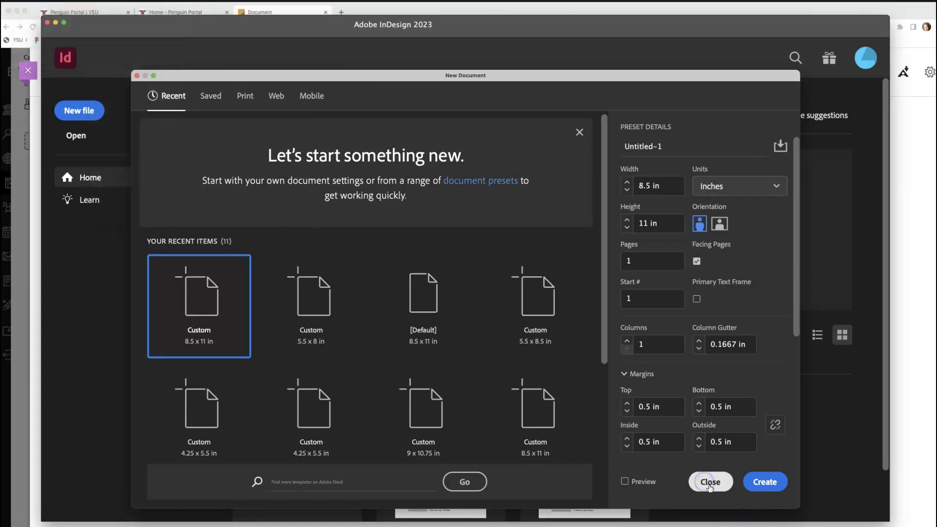
pyautogui.click(710, 481)
# - Confirm the Units & Increments preferences still use inches, changing nothing
pyautogui.click(37, 1)
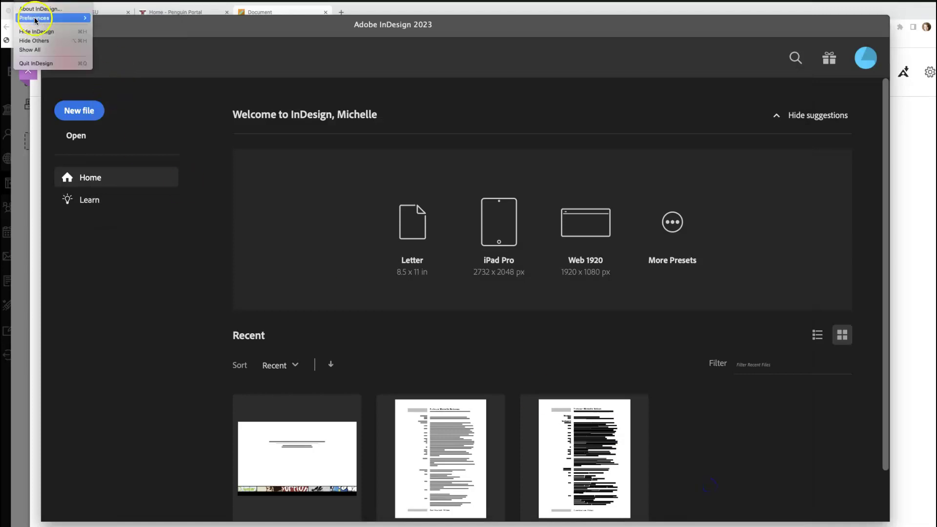
pyautogui.moveTo(49, 18)
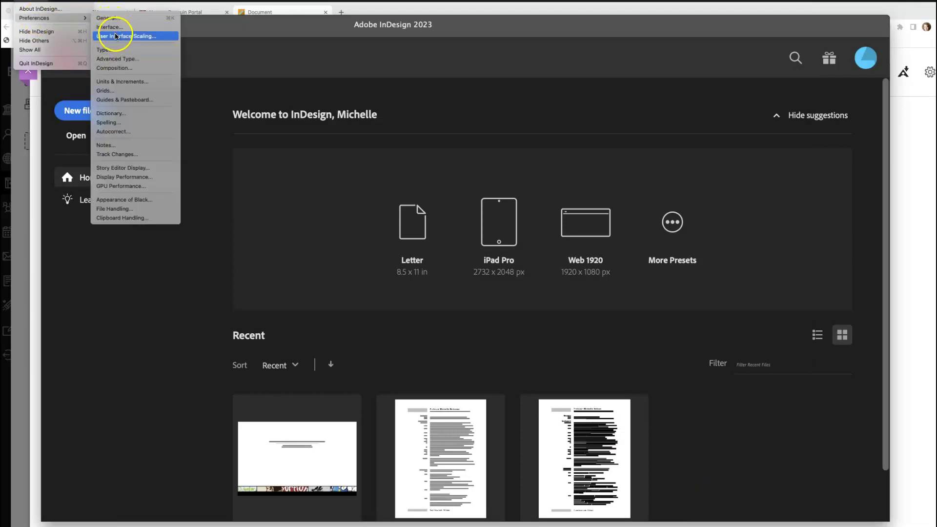
pyautogui.click(124, 81)
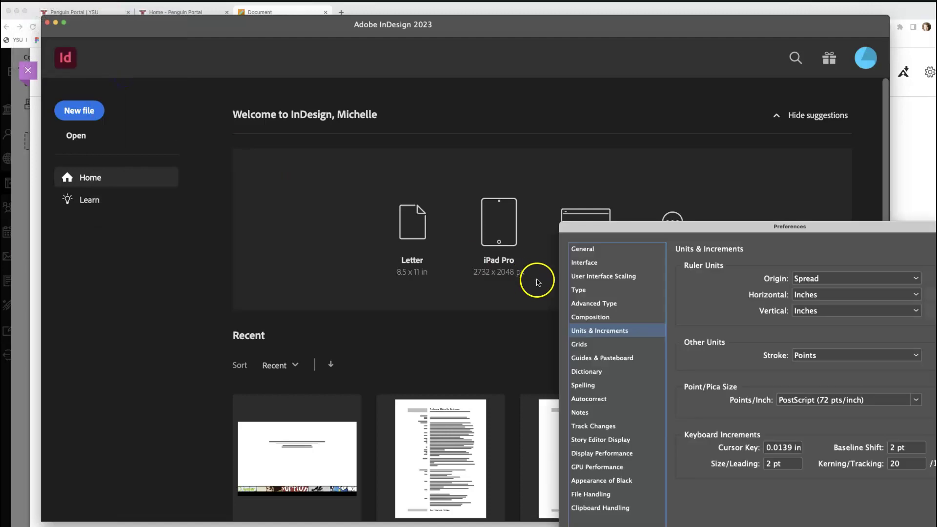
pyautogui.moveTo(675, 229); pyautogui.dragTo(345, 73)
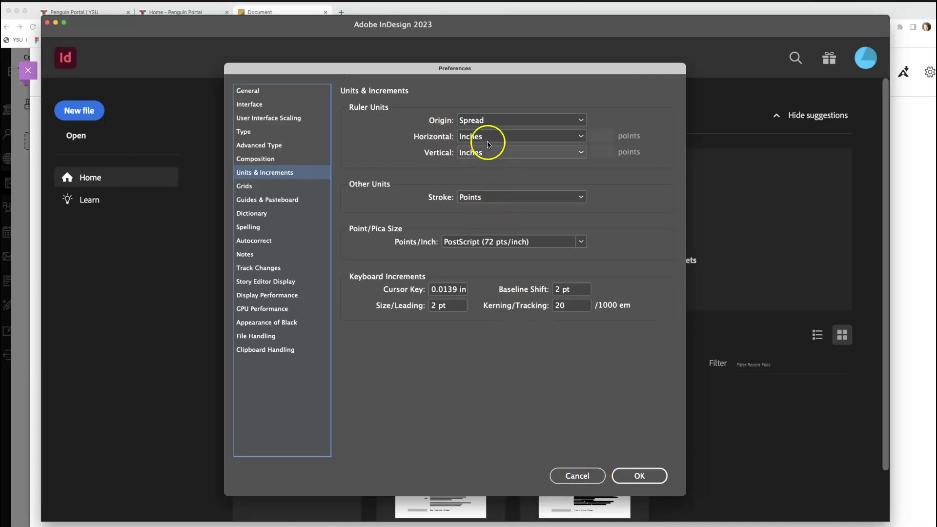
pyautogui.click(586, 480)
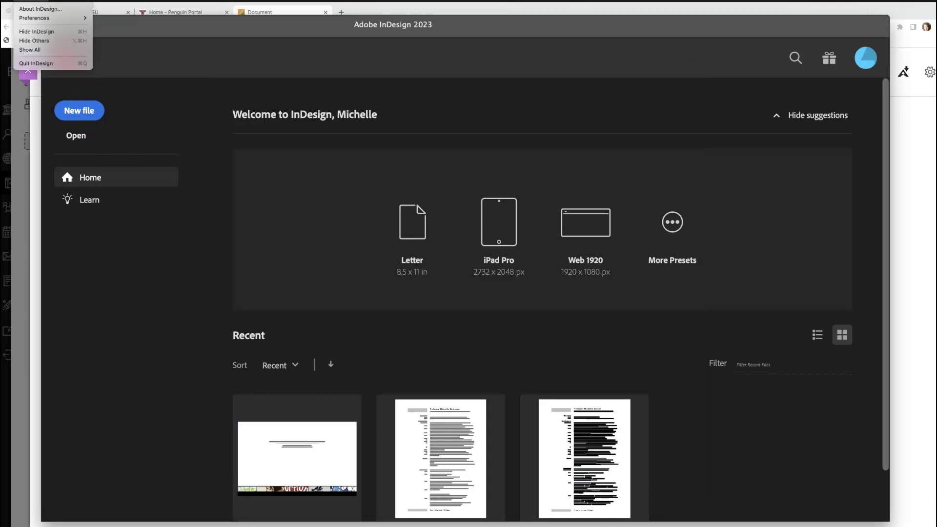
pyautogui.moveTo(37, 18)
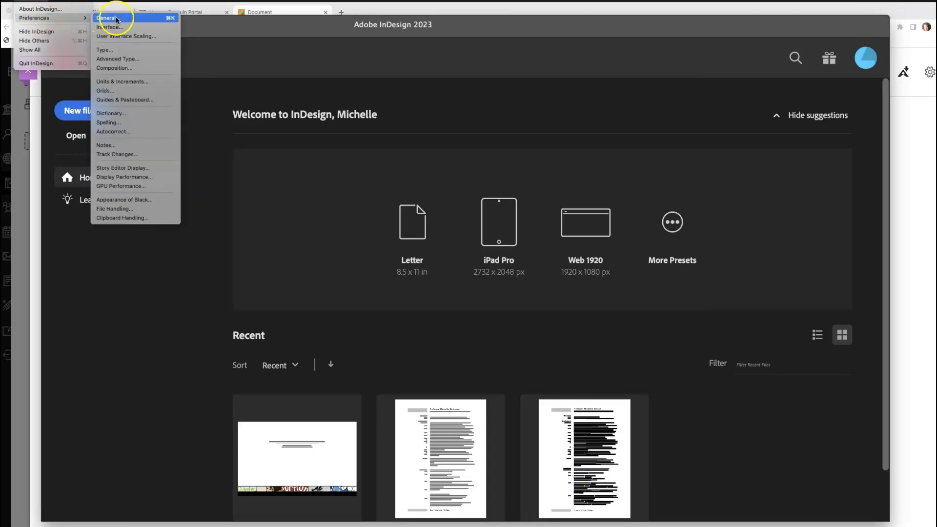
pyautogui.click(120, 81)
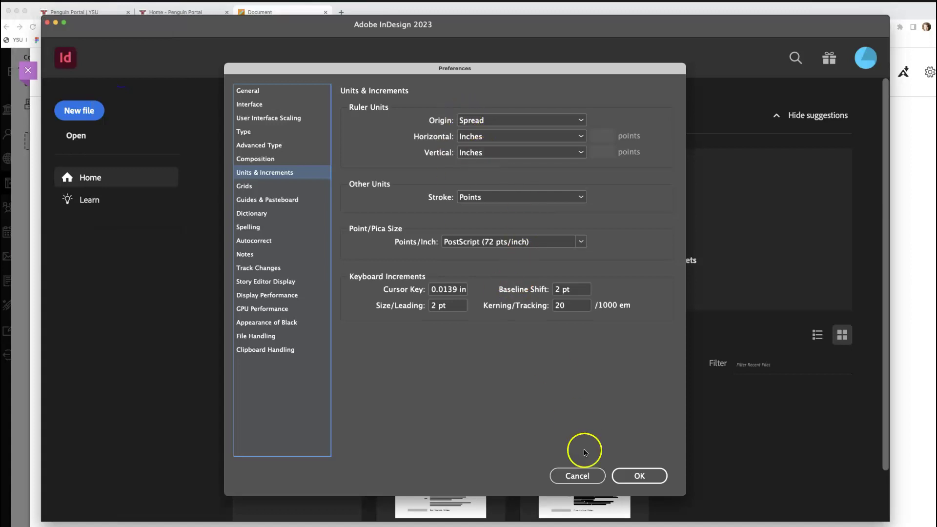
pyautogui.click(578, 477)
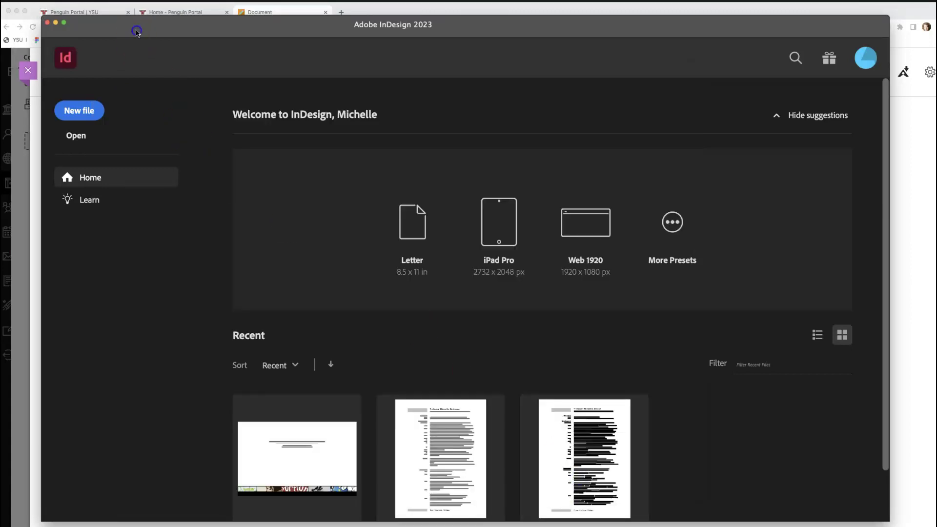
# - Start a new facing-page document 9 × 10.75 in with 8 pages
pyautogui.click(58, 1)
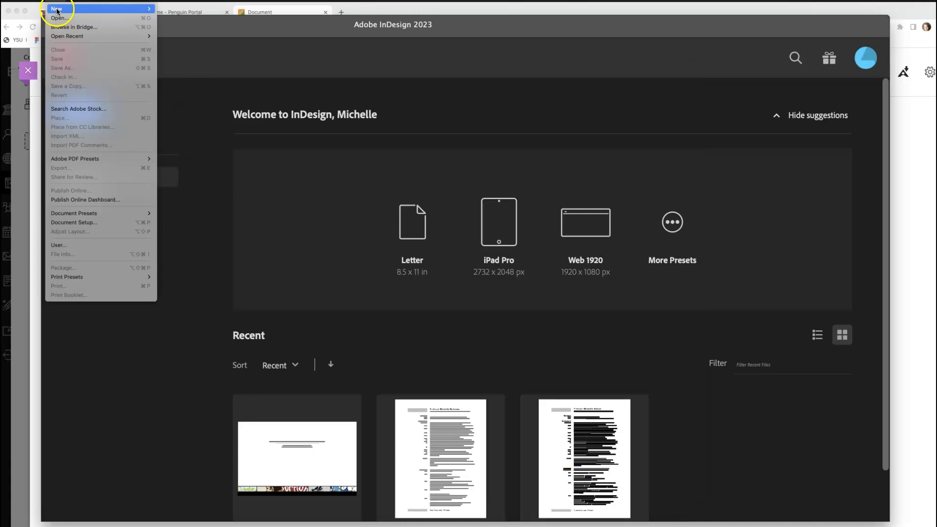
pyautogui.moveTo(58, 10)
pyautogui.click(171, 9)
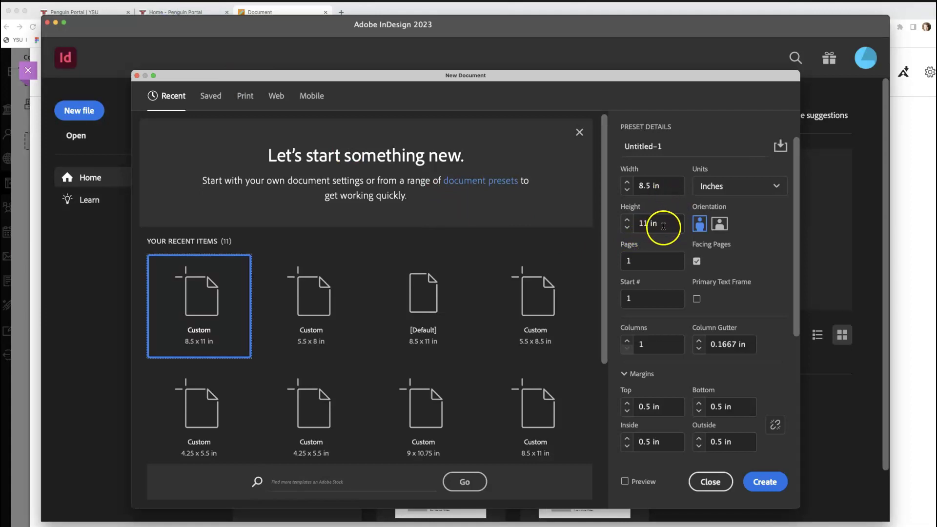
pyautogui.moveTo(658, 225); pyautogui.dragTo(614, 224)
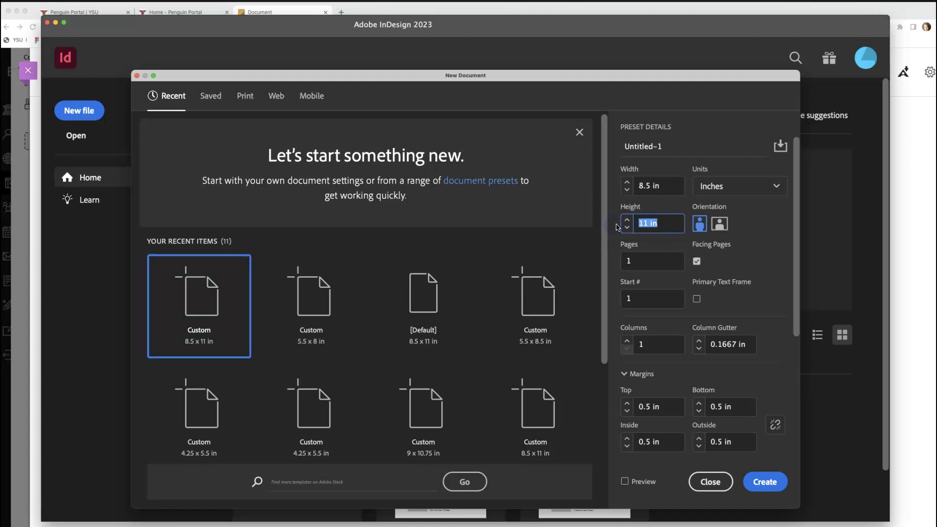
pyautogui.write('1')
pyautogui.write('10')
pyautogui.moveTo(665, 186); pyautogui.dragTo(613, 185)
pyautogui.write('9')
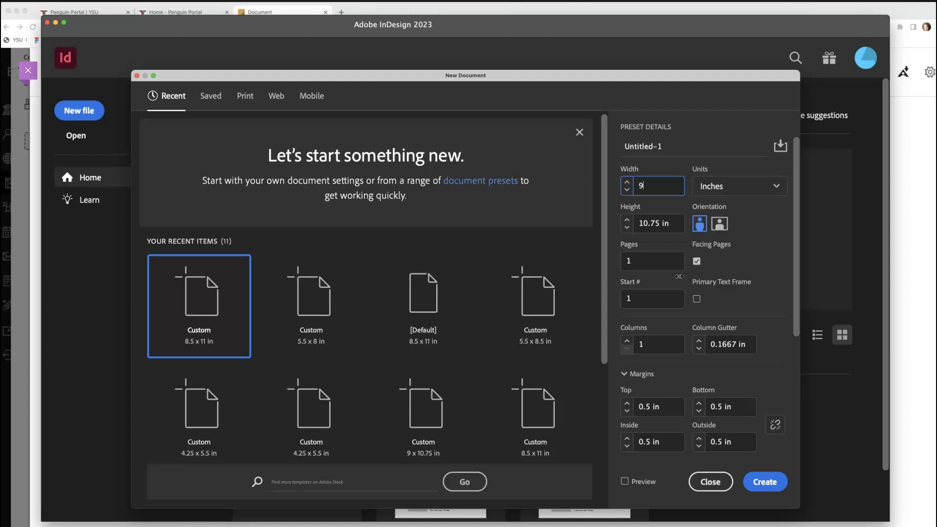
pyautogui.click(634, 260)
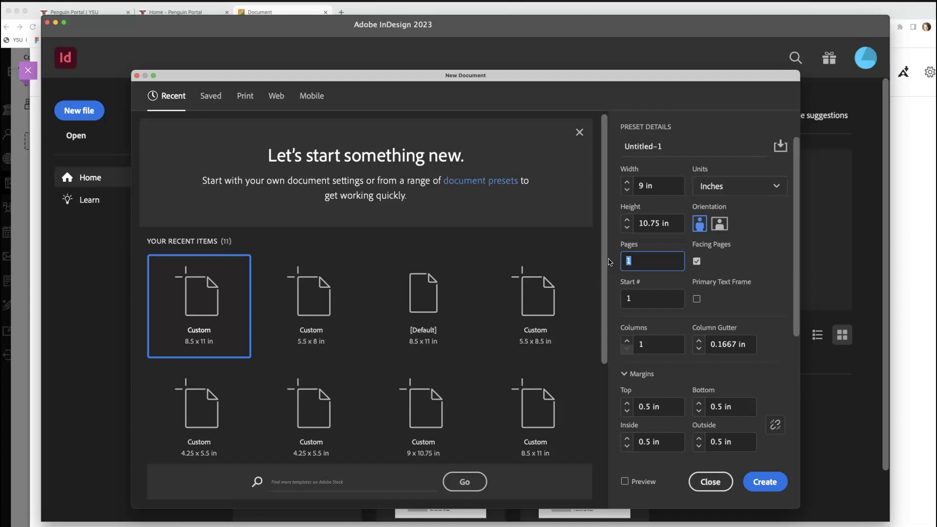
pyautogui.write('8')
# - Set the top, bottom, inside and outside margins to 0 in and create the document
pyautogui.moveTo(662, 408); pyautogui.dragTo(614, 407)
pyautogui.write('0')
pyautogui.moveTo(657, 442); pyautogui.dragTo(616, 442)
pyautogui.write('0')
pyautogui.moveTo(730, 409); pyautogui.dragTo(707, 407)
pyautogui.write('0')
pyautogui.moveTo(736, 442); pyautogui.dragTo(716, 441)
pyautogui.write('0')
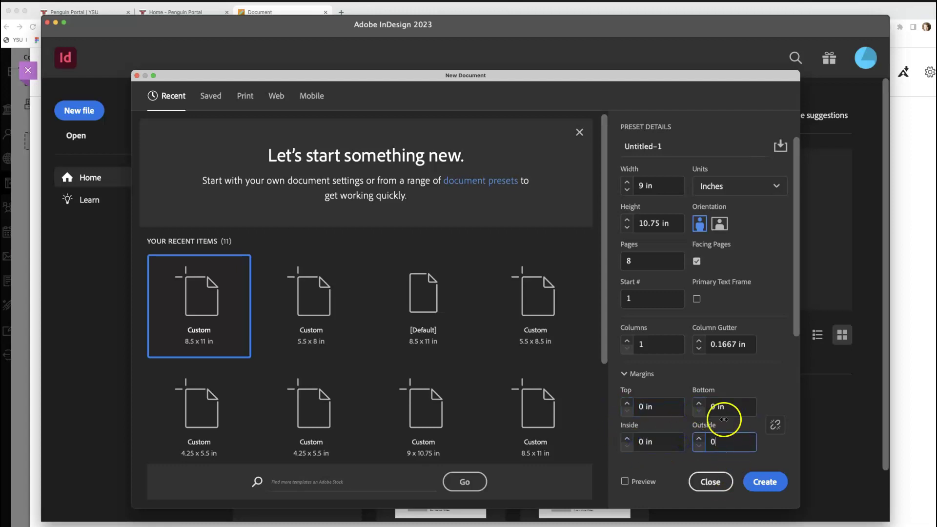
pyautogui.scroll(-5, 721, 411)
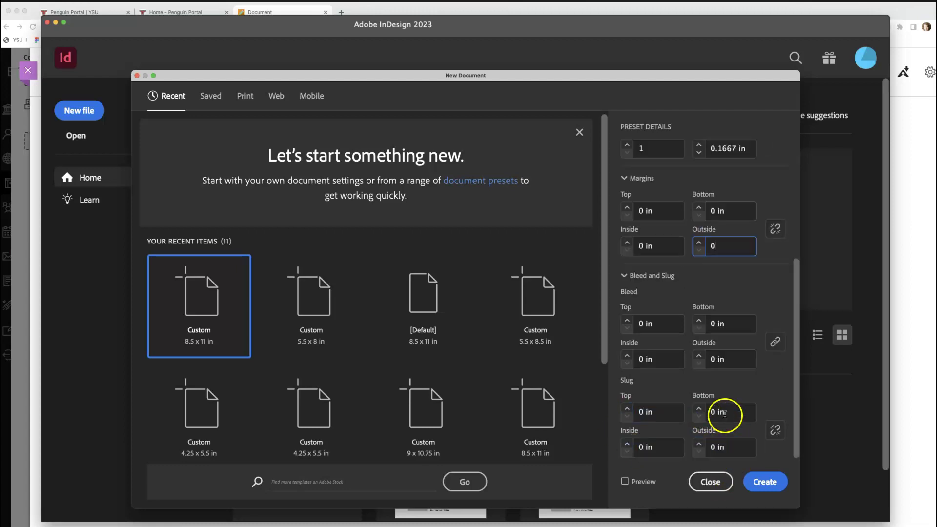
pyautogui.click(765, 482)
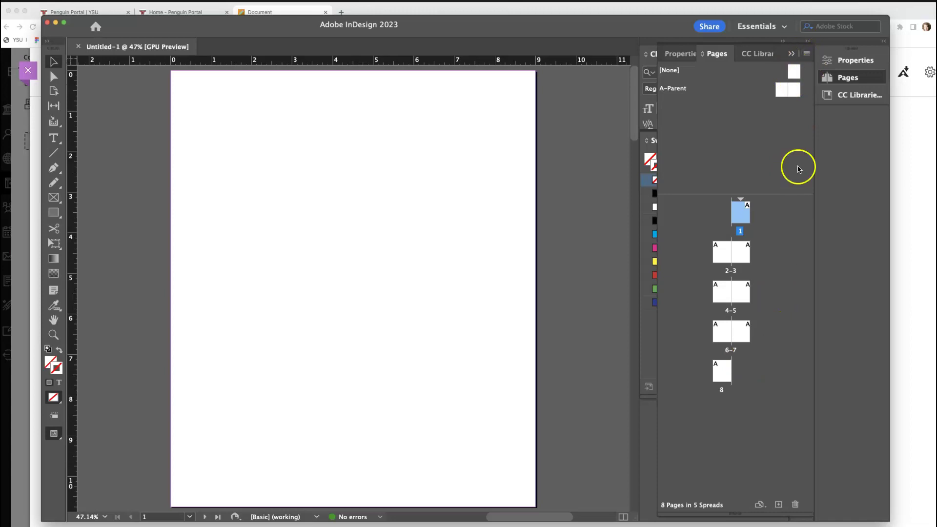
# - Add a ninth page so the document ends with a full 8–9 spread
pyautogui.click(779, 505)
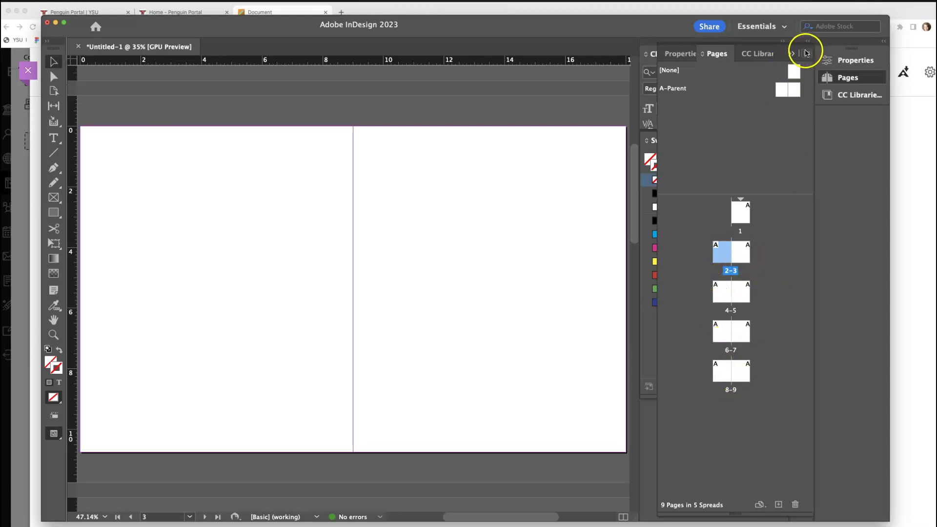
pyautogui.click(806, 53)
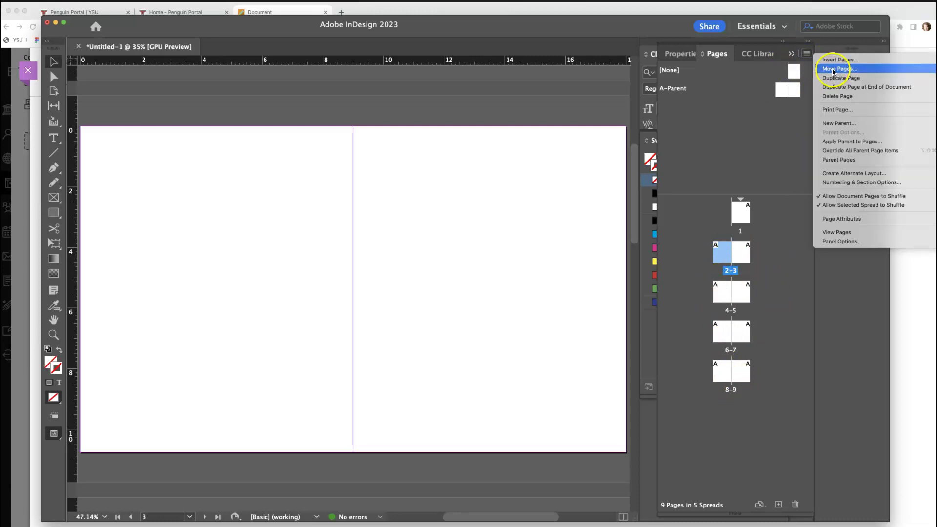
pyautogui.click(778, 98)
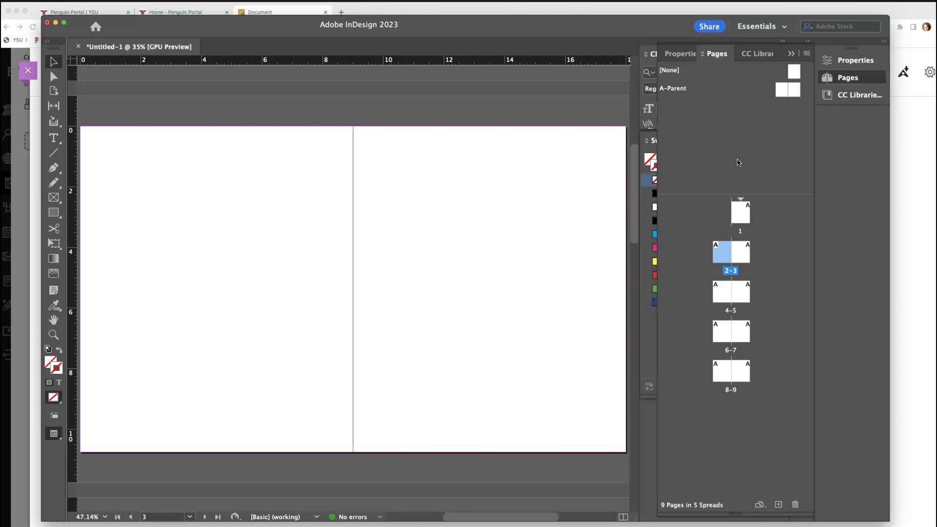
pyautogui.click(780, 162)
pyautogui.moveTo(888, 520); pyautogui.dragTo(932, 525)
pyautogui.click(852, 120)
pyautogui.moveTo(716, 89); pyautogui.dragTo(791, 250)
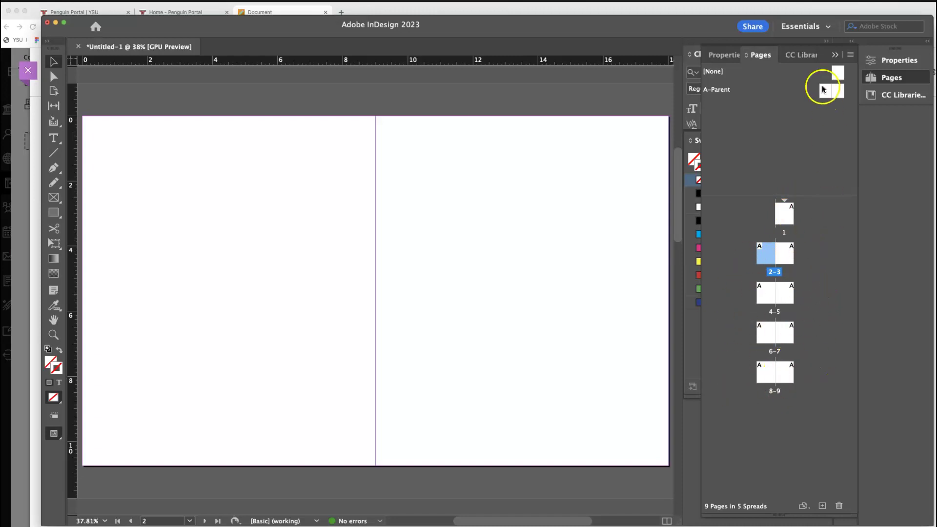
# - On A-Parent, add guides near the outer edges and top of both pages
pyautogui.moveTo(834, 76); pyautogui.dragTo(828, 93)
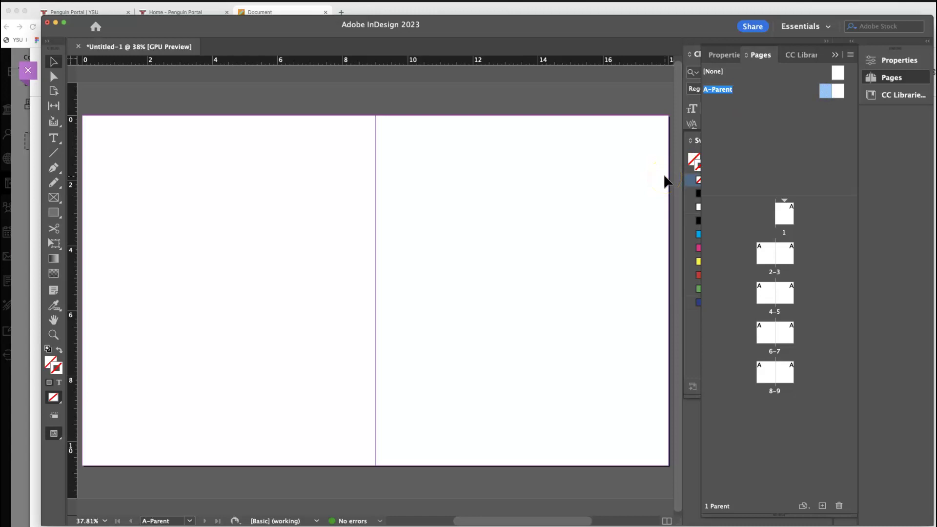
pyautogui.scroll(-1, 161, 203)
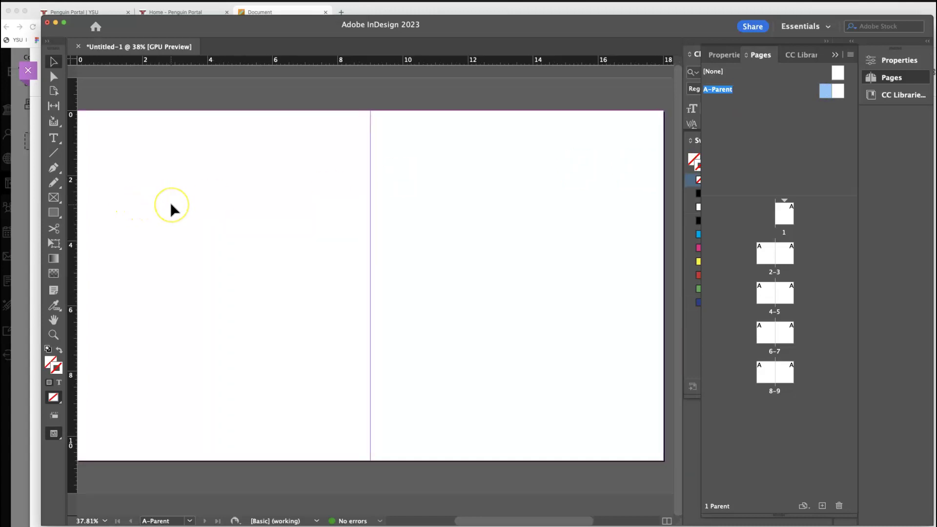
pyautogui.scroll(1, 172, 210)
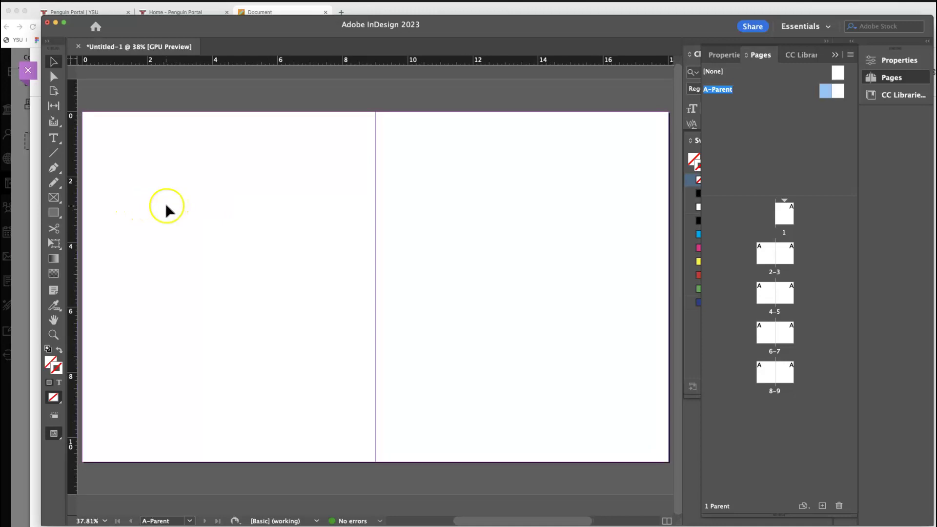
pyautogui.moveTo(69, 185); pyautogui.dragTo(99, 187)
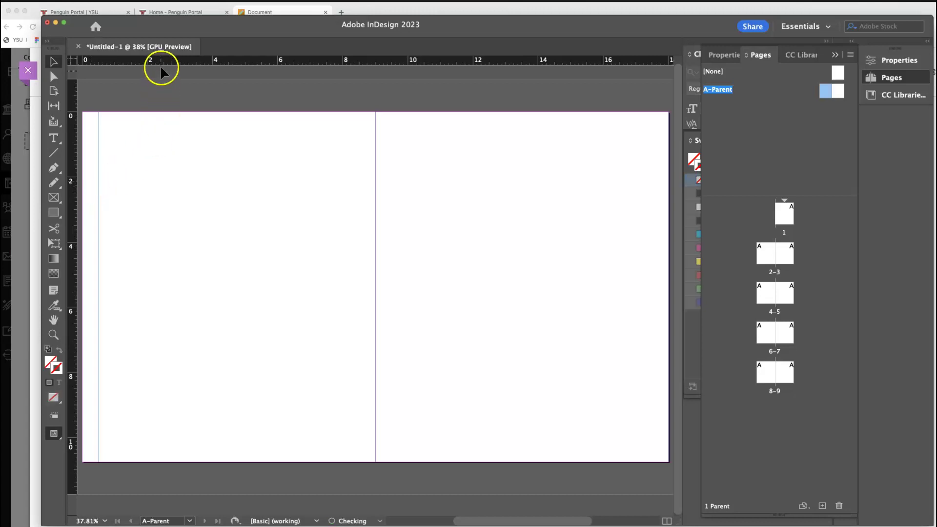
pyautogui.moveTo(161, 71); pyautogui.dragTo(158, 128)
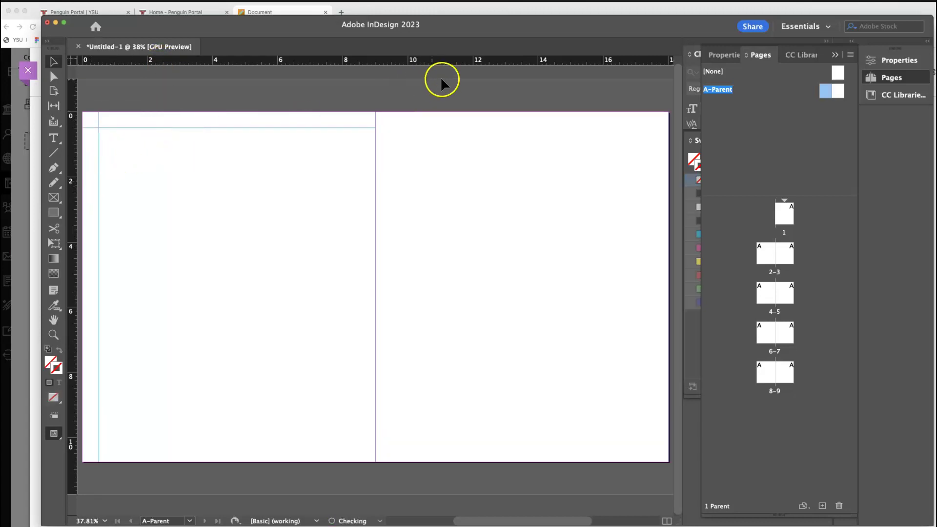
pyautogui.moveTo(462, 58); pyautogui.dragTo(459, 128)
pyautogui.moveTo(73, 178); pyautogui.dragTo(652, 181)
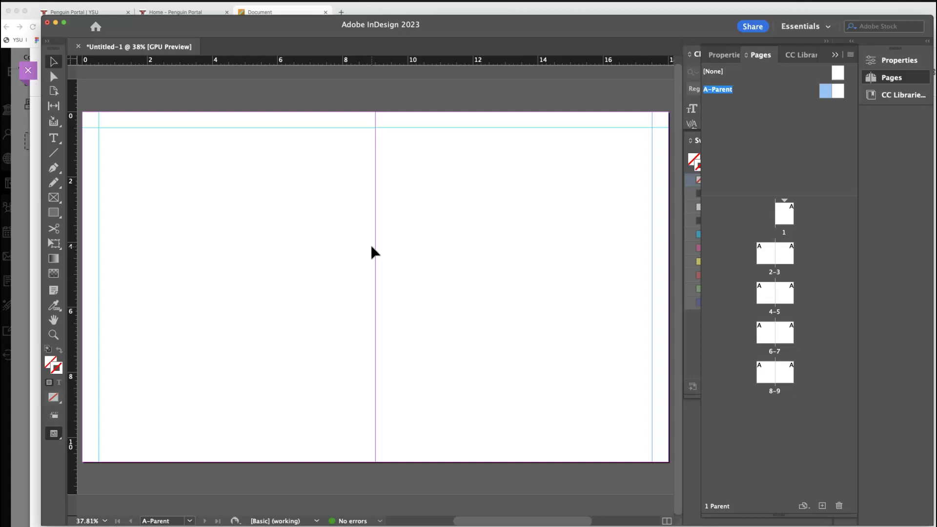
# - Add vertical guides at 8.22 in and 9.76 in on either side of the spine
pyautogui.click(376, 249)
pyautogui.moveTo(76, 267); pyautogui.dragTo(351, 264)
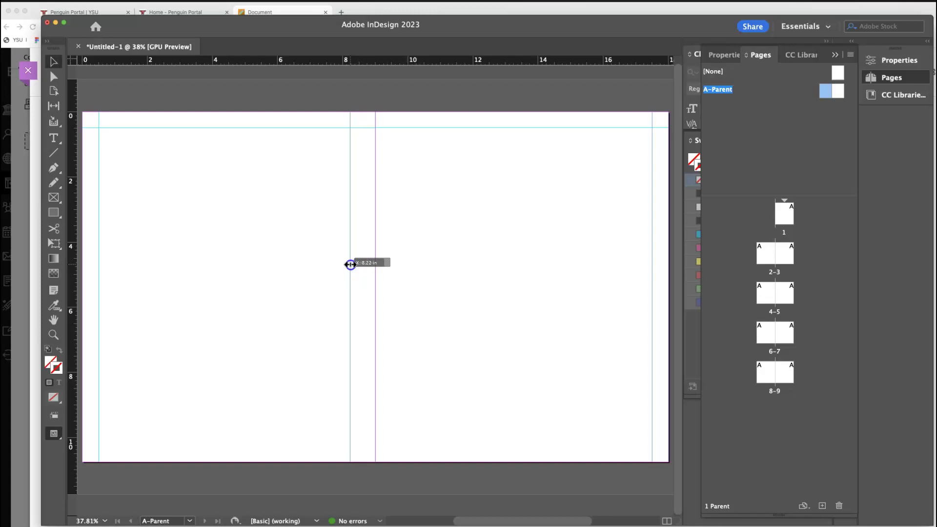
pyautogui.moveTo(350, 264); pyautogui.dragTo(350, 265)
pyautogui.moveTo(73, 282); pyautogui.dragTo(400, 272)
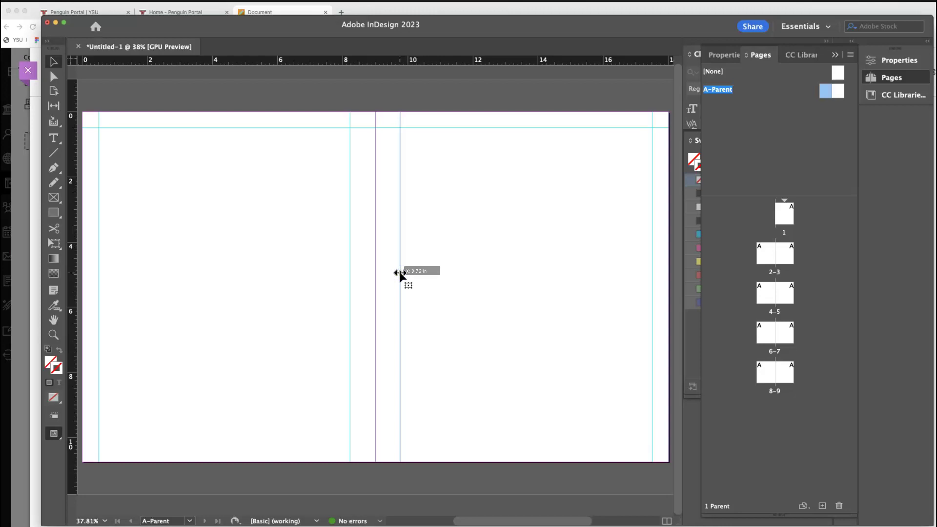
pyautogui.click(369, 297)
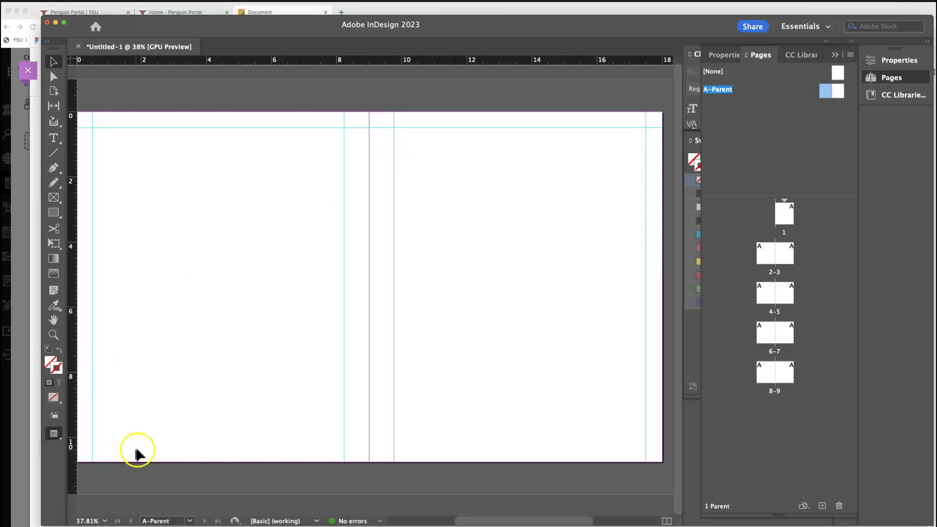
# - Add horizontal guides at 10 in near the bottom of the left and right A-Parent pages
pyautogui.hscroll(-2, 137, 452)
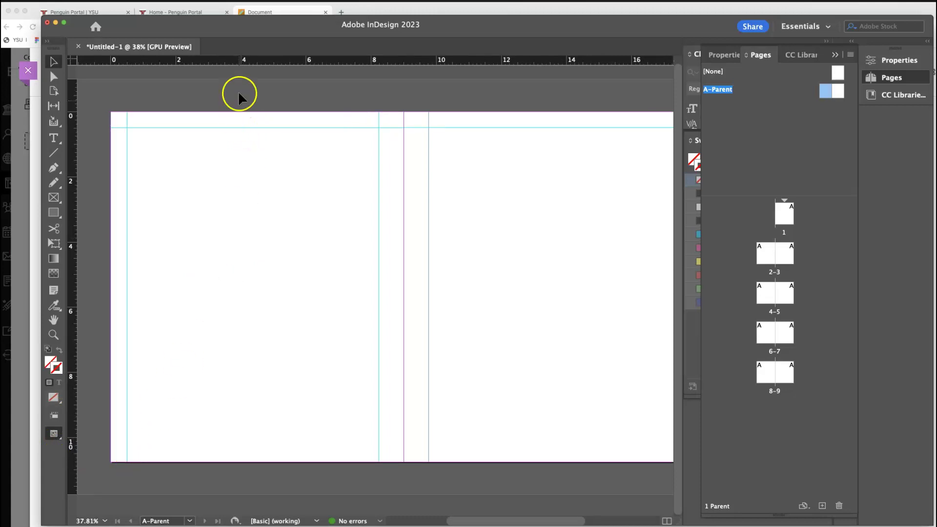
pyautogui.moveTo(236, 66); pyautogui.dragTo(226, 437)
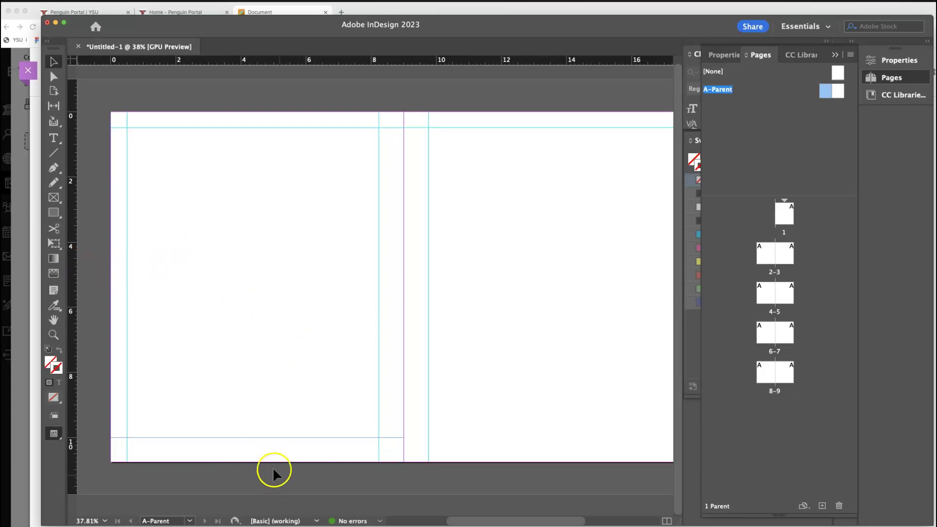
pyautogui.hscroll(3, 260, 449)
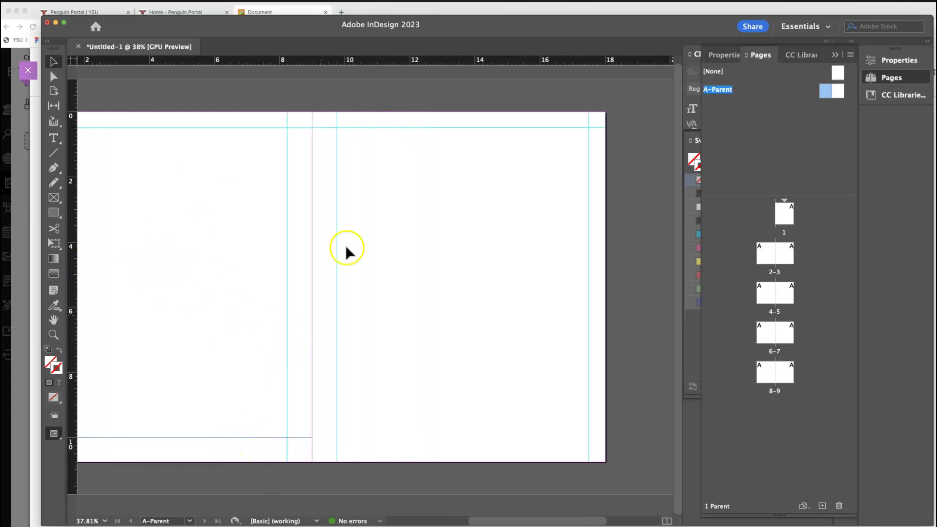
pyautogui.moveTo(428, 59); pyautogui.dragTo(439, 437)
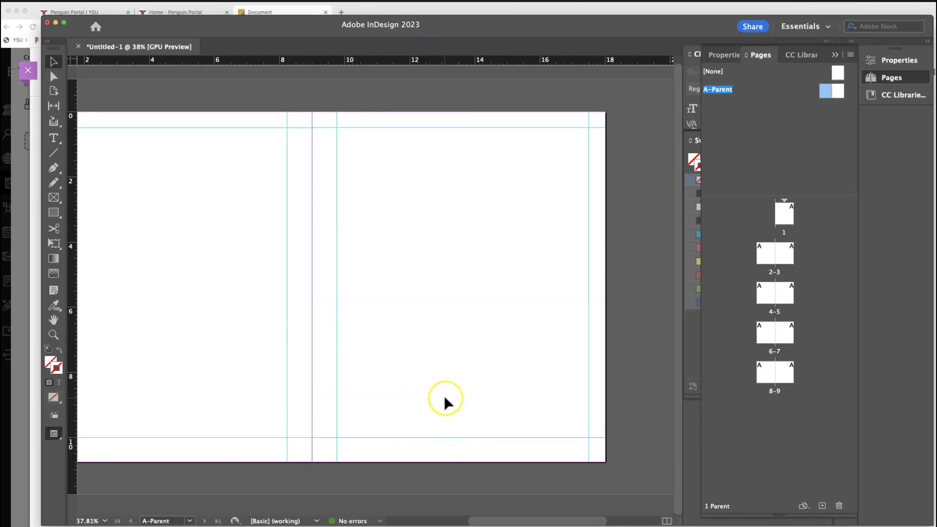
pyautogui.hscroll(-5, 445, 402)
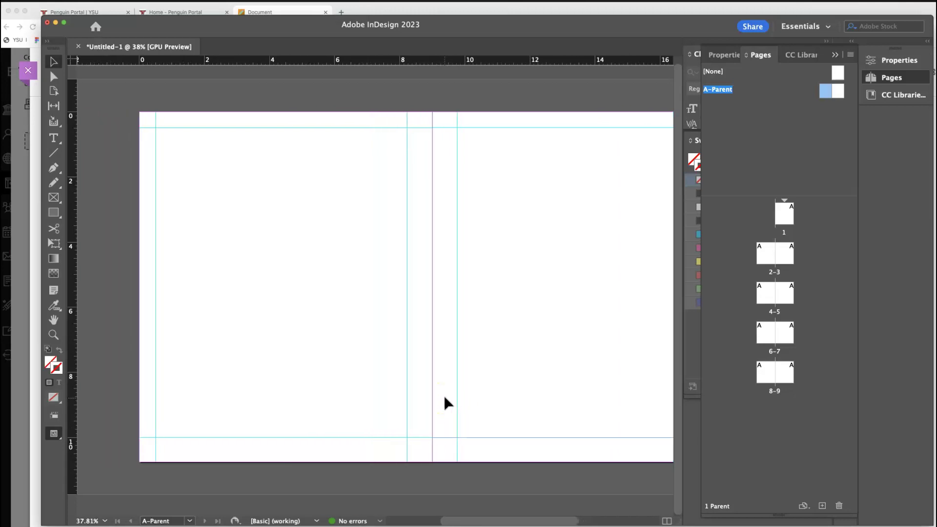
pyautogui.hscroll(3, 445, 402)
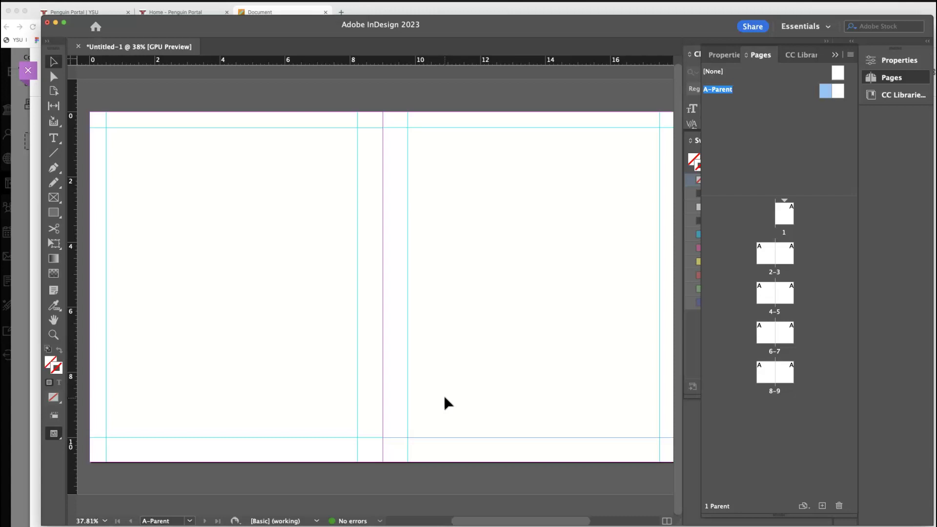
pyautogui.scroll(1, 445, 403)
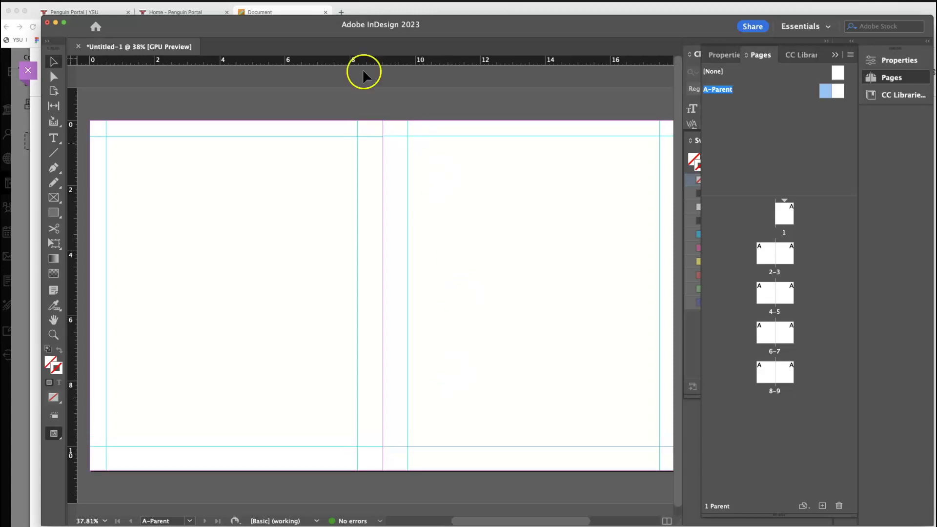
# - Open the Coca-Cola ads and gardening magazine covers screenshots in Preview from Finder
pyautogui.click(18, 11)
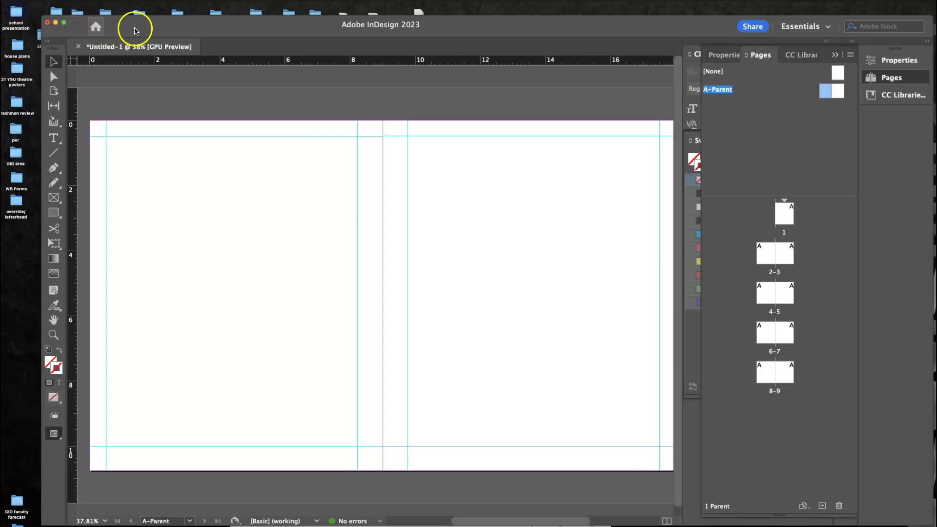
pyautogui.moveTo(134, 25); pyautogui.dragTo(136, 199)
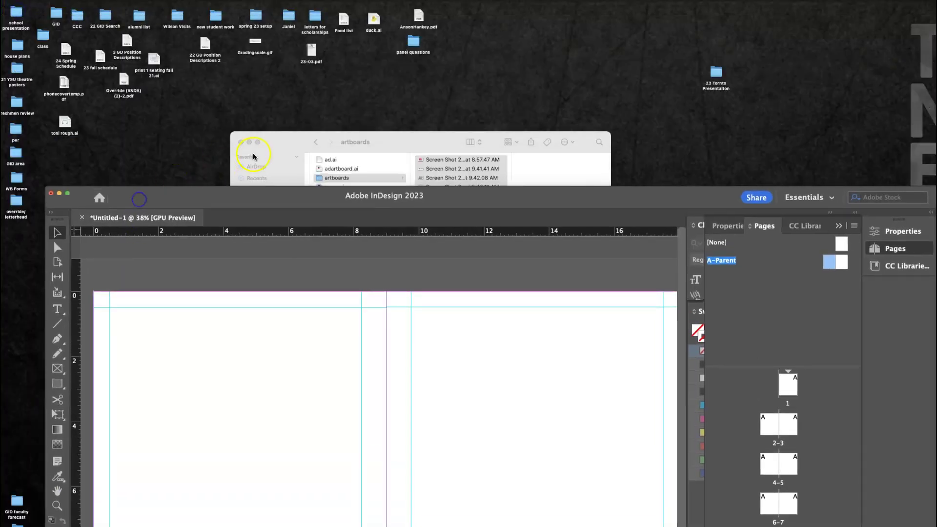
pyautogui.click(408, 141)
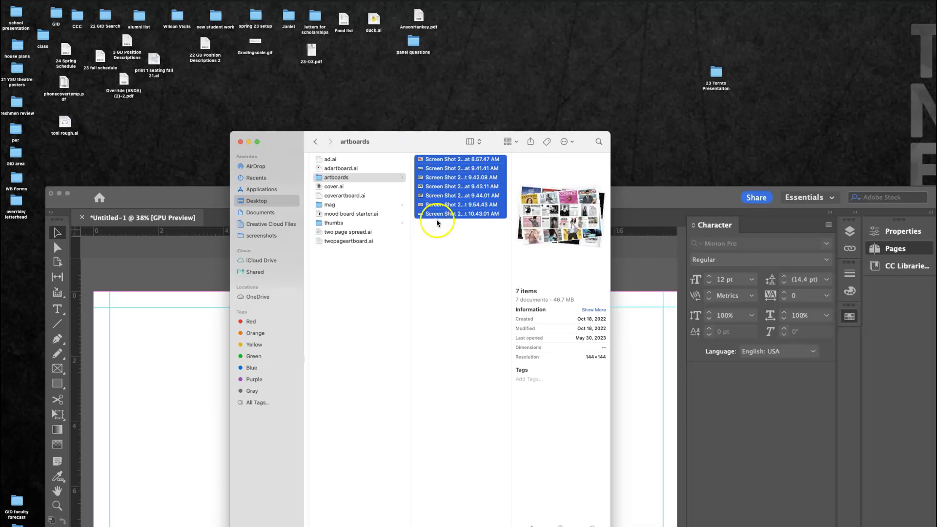
pyautogui.click(446, 240)
pyautogui.click(449, 160)
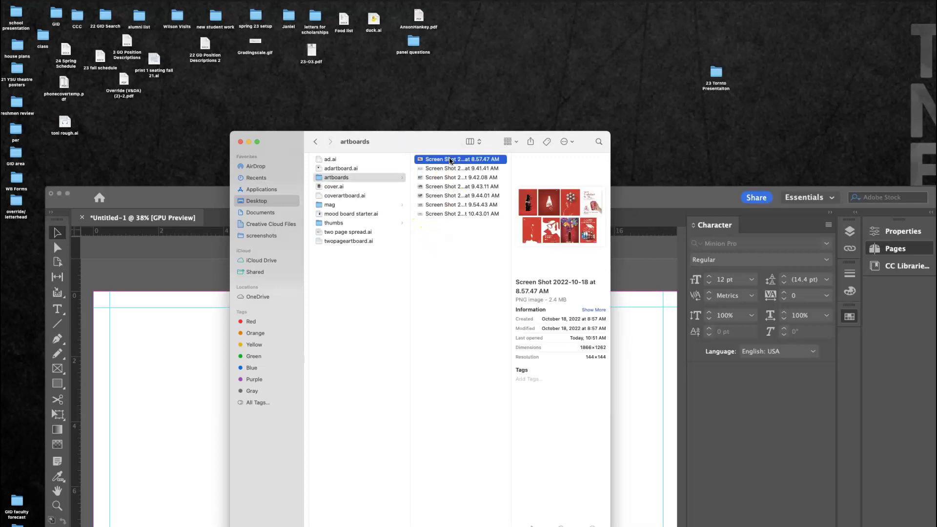
pyautogui.doubleClick(449, 159)
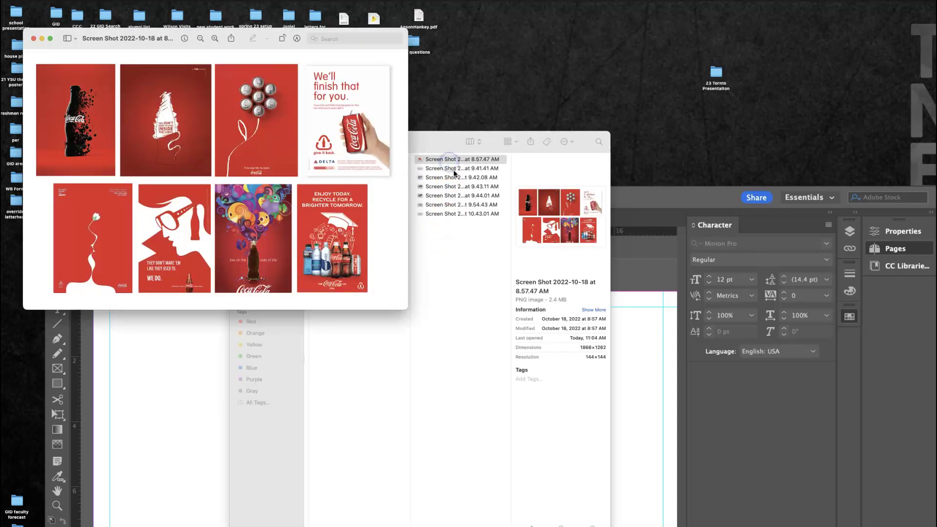
pyautogui.click(468, 168)
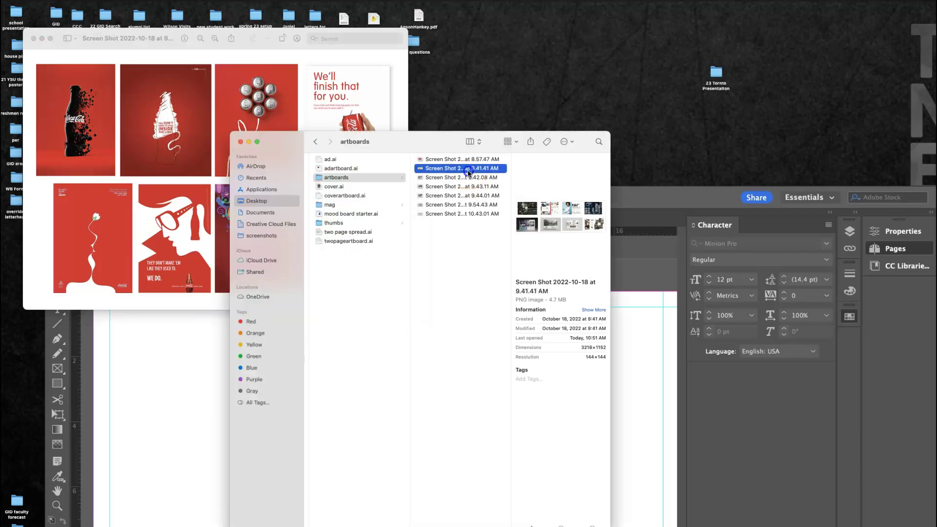
pyautogui.click(470, 182)
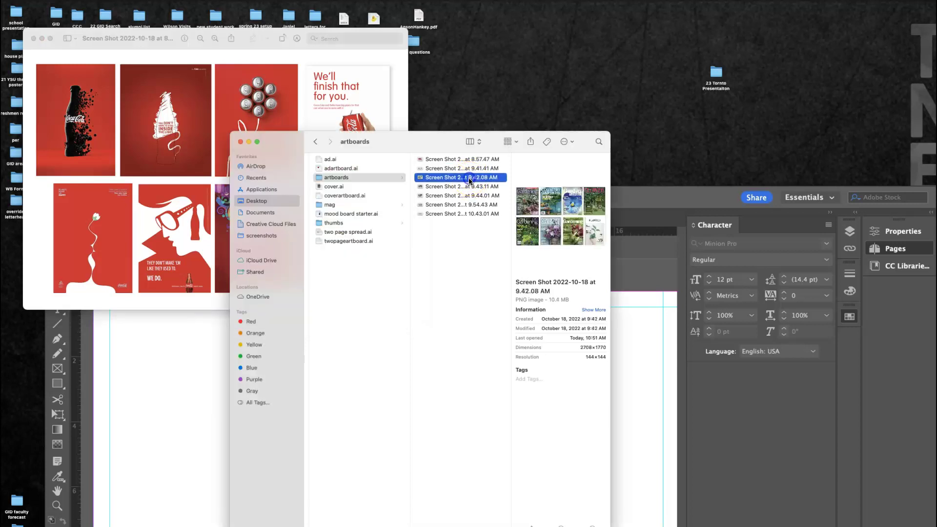
pyautogui.doubleClick(468, 181)
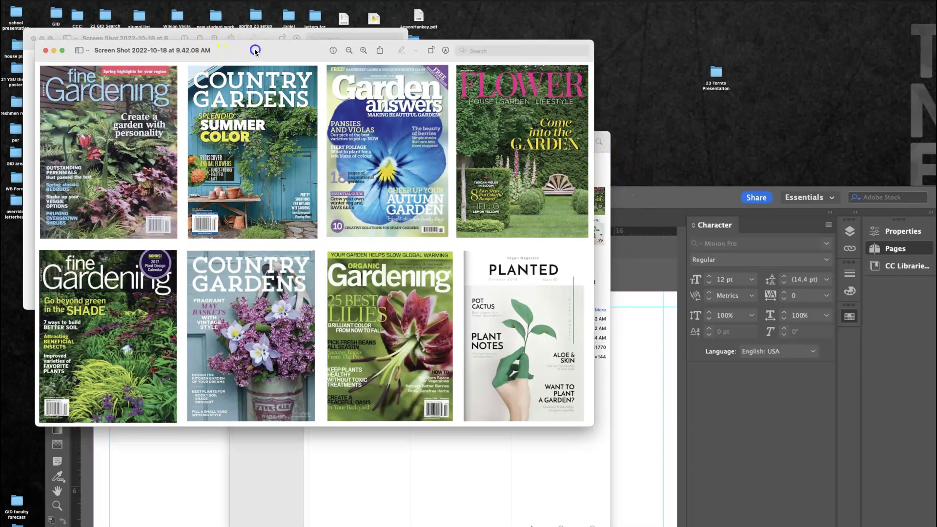
# - Shrink both Preview windows and place them along the top of the screen
pyautogui.moveTo(255, 48); pyautogui.dragTo(733, 48)
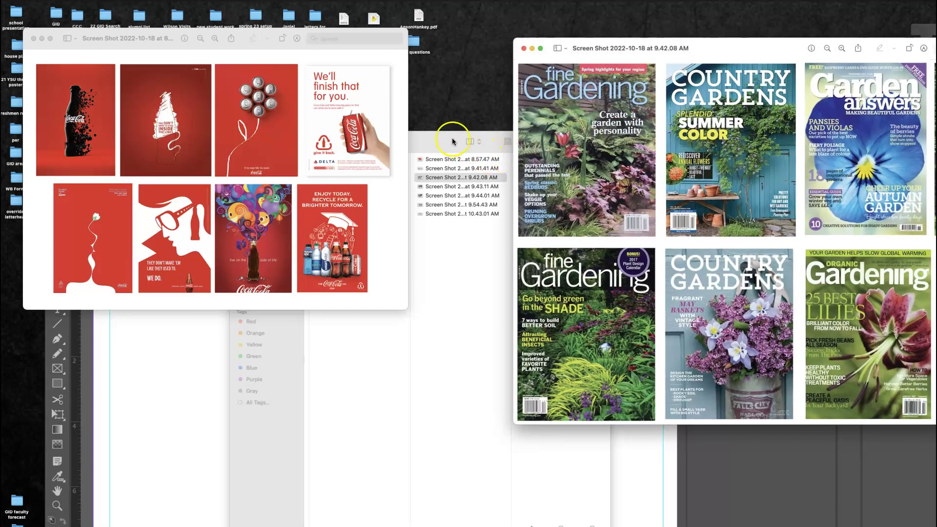
pyautogui.moveTo(451, 138); pyautogui.dragTo(932, 460)
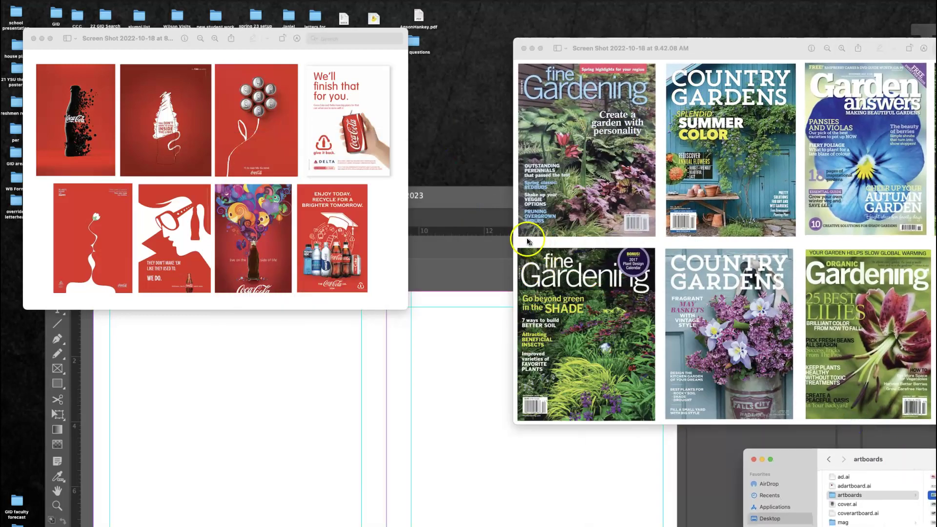
pyautogui.moveTo(408, 309); pyautogui.dragTo(314, 203)
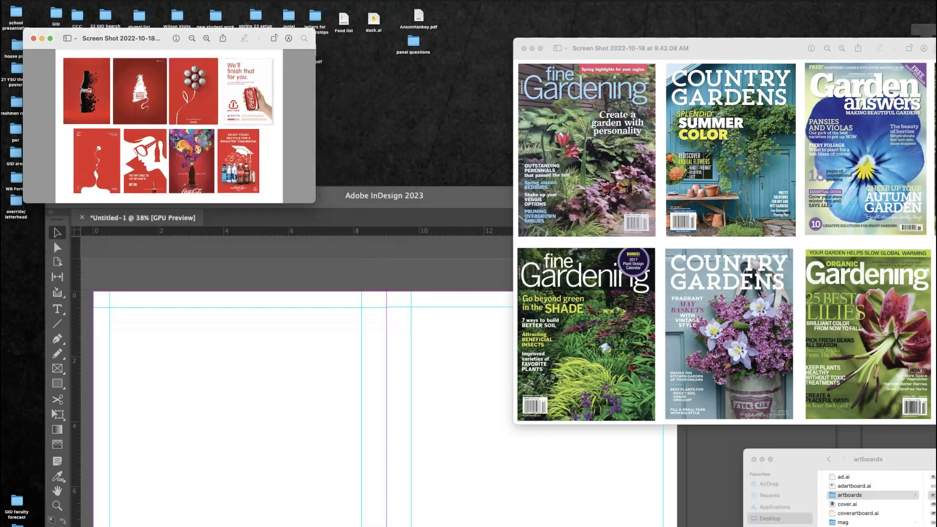
pyautogui.moveTo(935, 424); pyautogui.dragTo(791, 212)
pyautogui.moveTo(642, 44); pyautogui.dragTo(450, 24)
# - Bring InDesign forward, zoom out to 25%, and move its window higher on screen
pyautogui.click(654, 195)
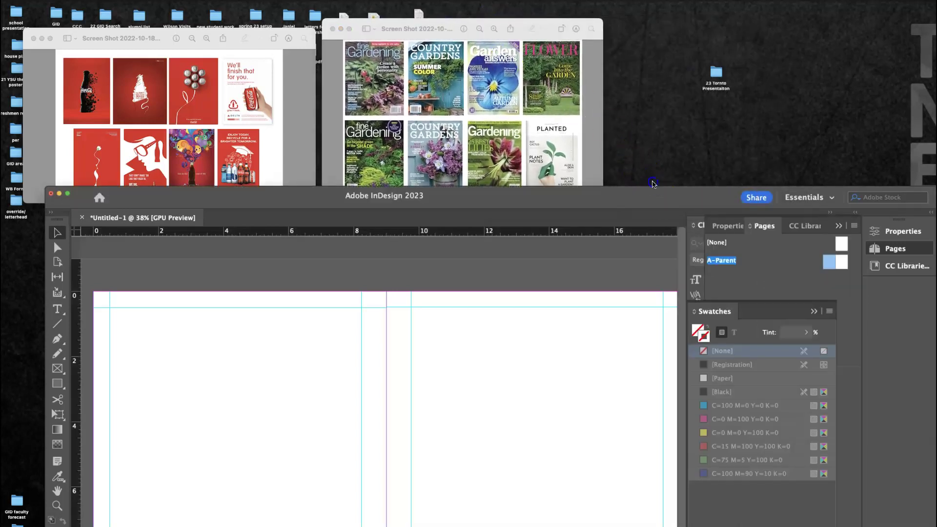
pyautogui.moveTo(655, 196); pyautogui.dragTo(625, 182)
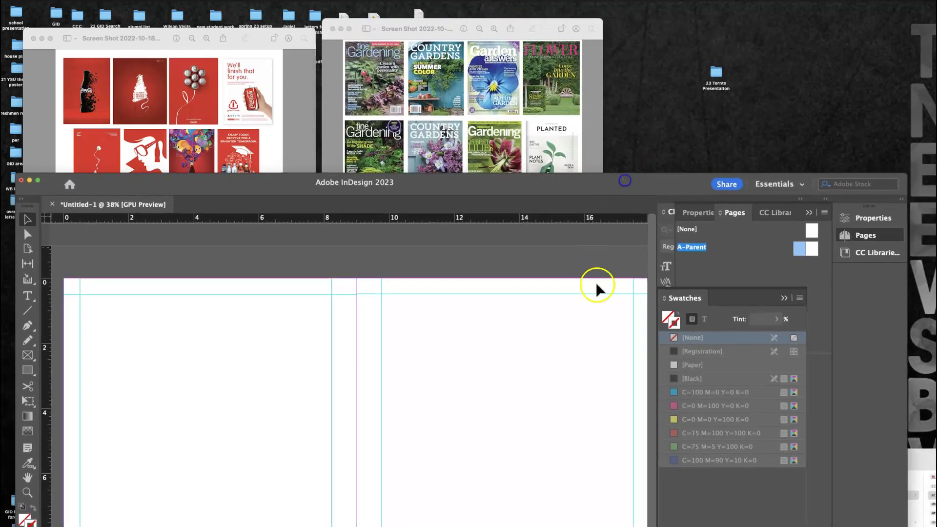
pyautogui.press('super+minus')
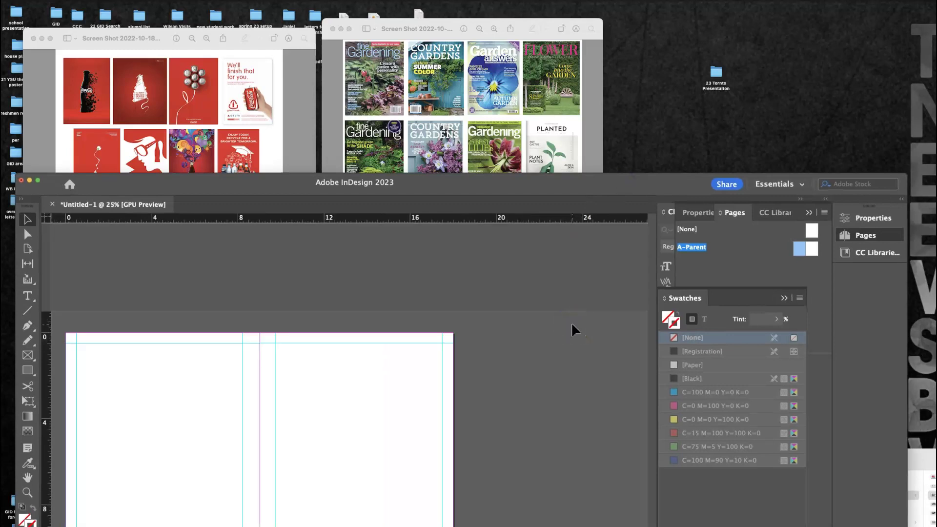
pyautogui.hscroll(-2, 573, 329)
pyautogui.click(520, 362)
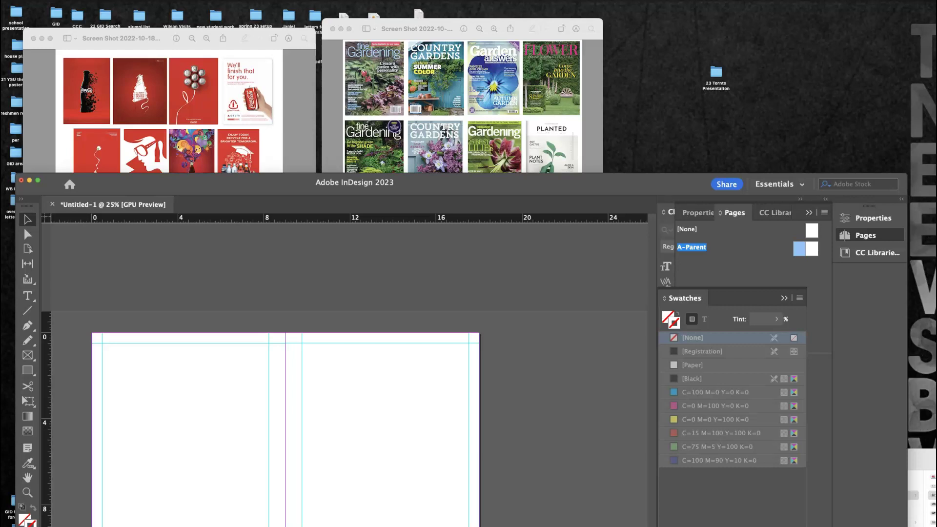
pyautogui.scroll(-2, 312, 370)
pyautogui.click(310, 382)
pyautogui.click(224, 346)
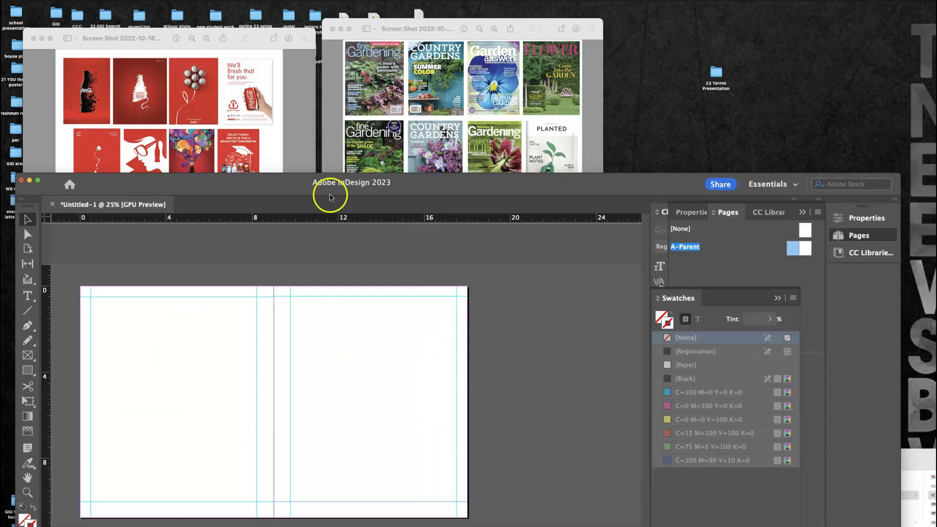
pyautogui.moveTo(299, 184); pyautogui.dragTo(291, 15)
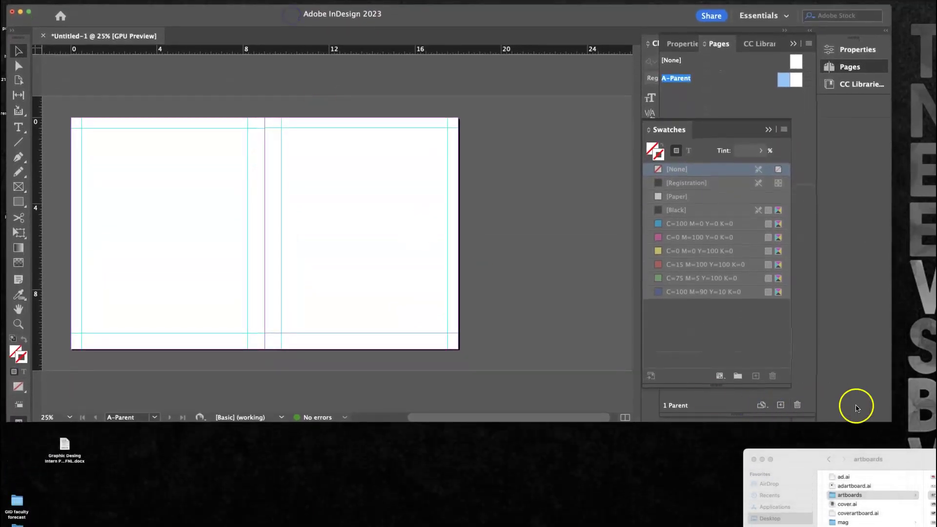
# - Enlarge the InDesign window, apply A-Parent to spread 2–3, and zoom out to view it
pyautogui.moveTo(890, 421); pyautogui.dragTo(930, 522)
pyautogui.click(808, 129)
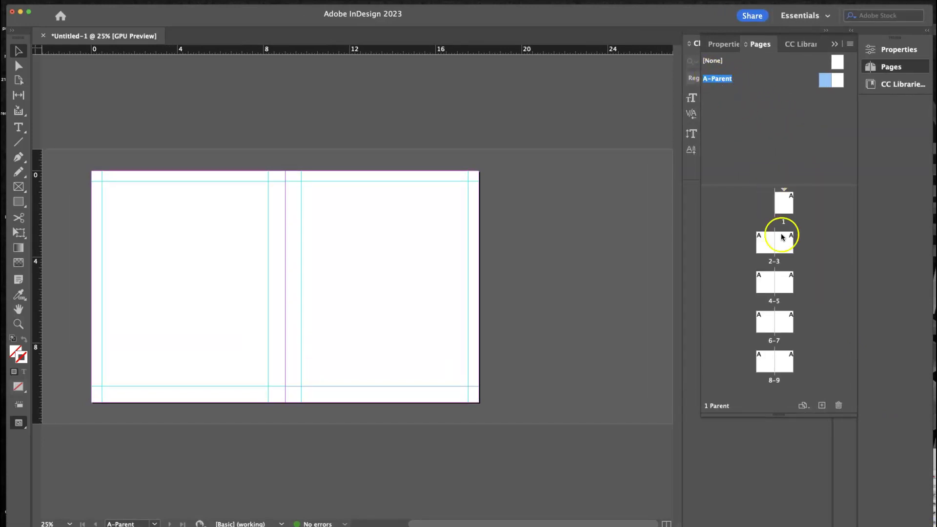
pyautogui.doubleClick(768, 244)
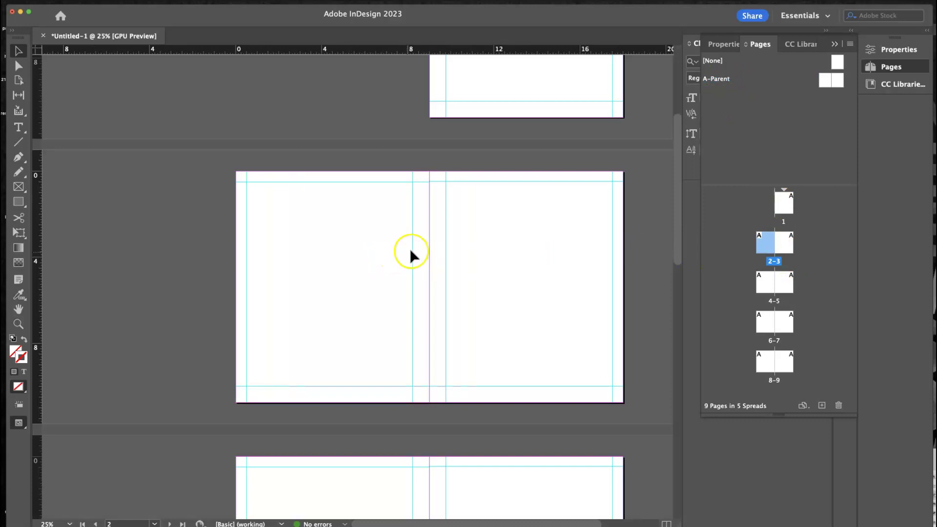
pyautogui.moveTo(837, 62); pyautogui.dragTo(769, 246)
pyautogui.doubleClick(825, 81)
pyautogui.doubleClick(823, 81)
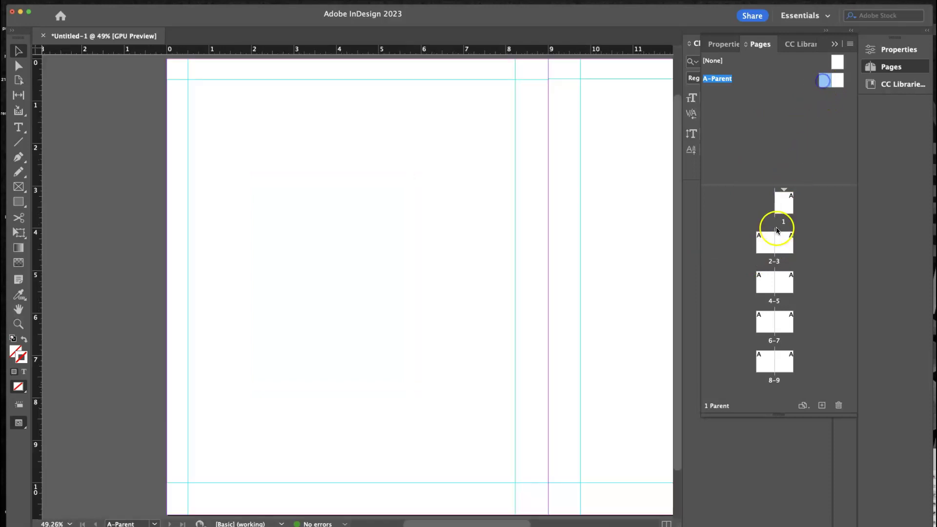
pyautogui.doubleClick(773, 236)
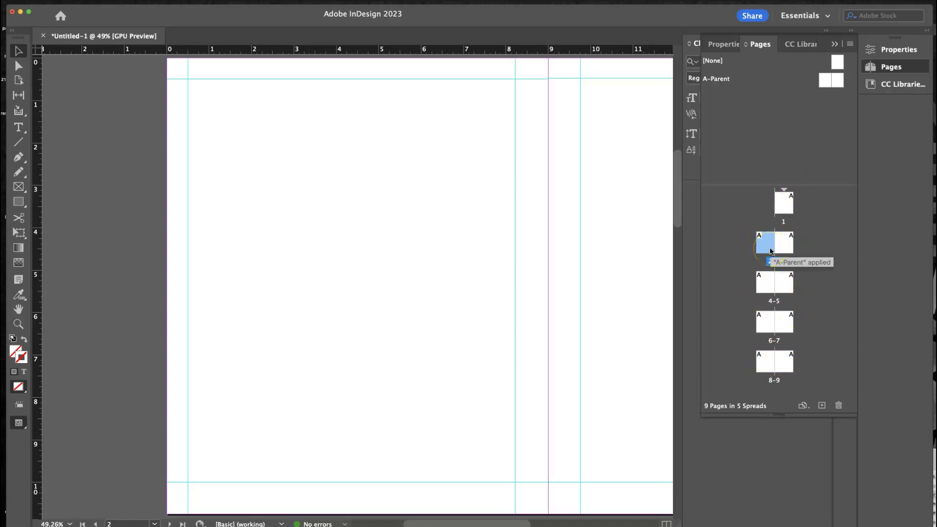
pyautogui.hscroll(3, 650, 249)
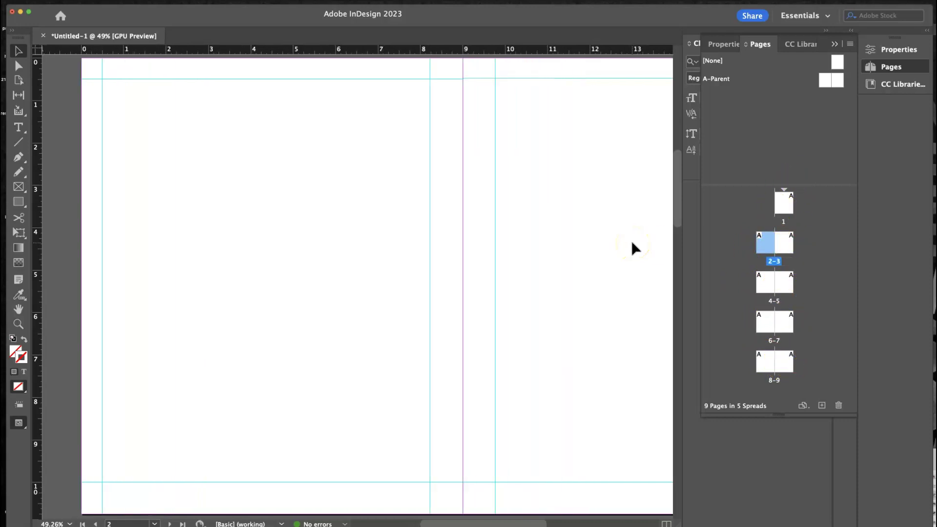
pyautogui.press('super+minus')
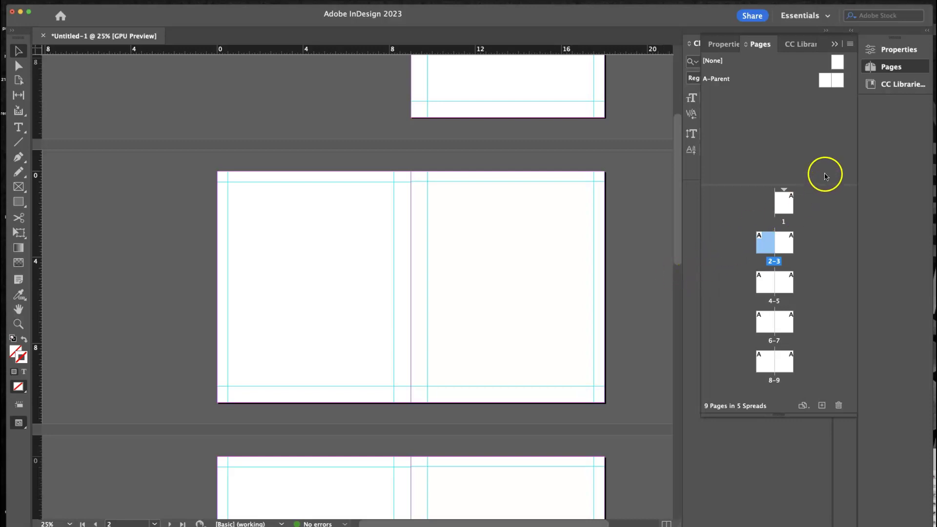
pyautogui.click(849, 44)
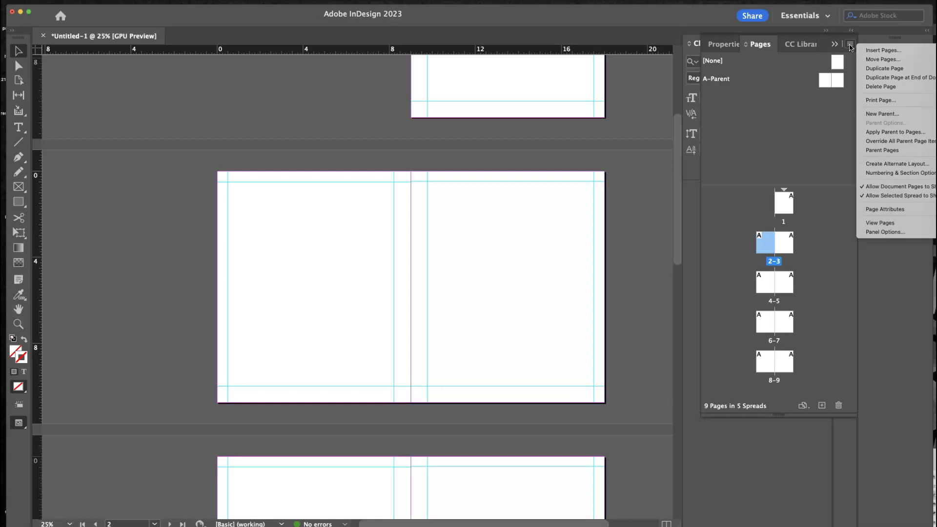
pyautogui.click(886, 50)
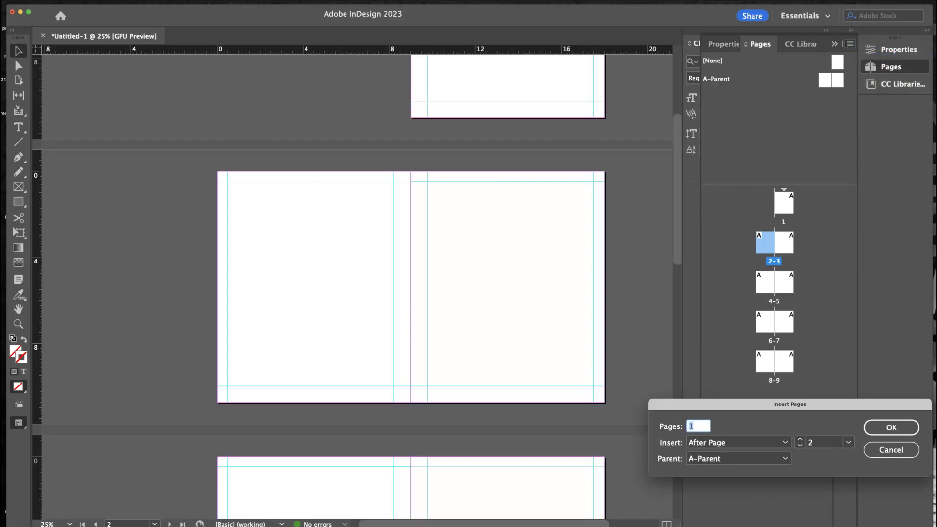
pyautogui.click(733, 463)
pyautogui.click(735, 463)
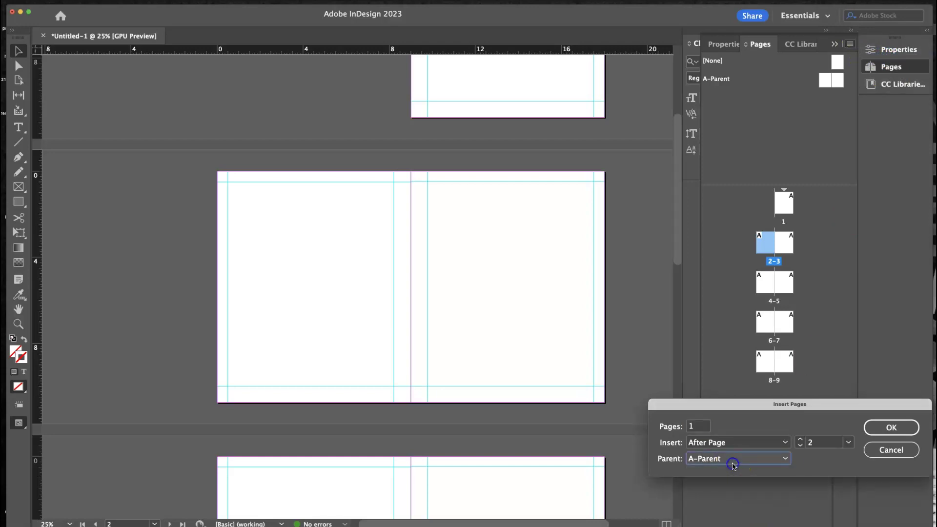
pyautogui.click(890, 449)
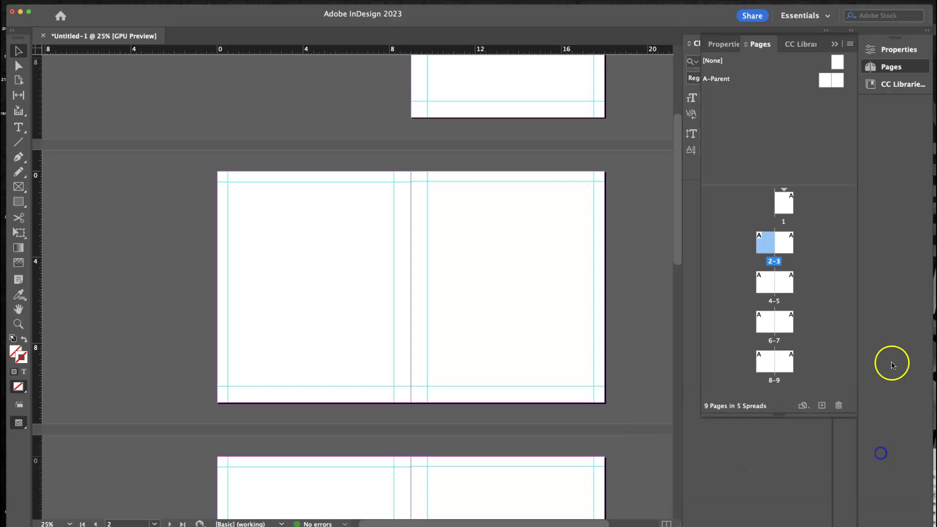
pyautogui.click(849, 43)
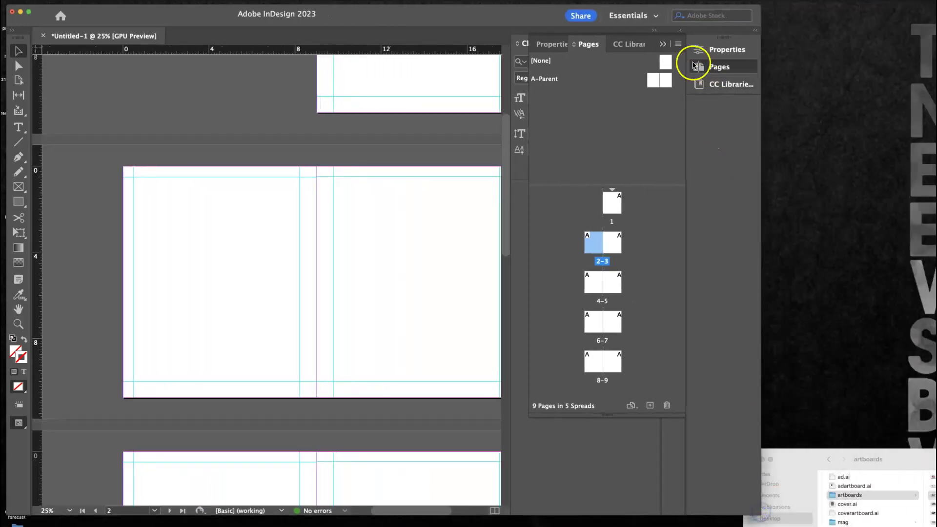
# - Cancel Load Parent Pages without loading anything, then reopen the A-Parent spread for editing
pyautogui.click(678, 44)
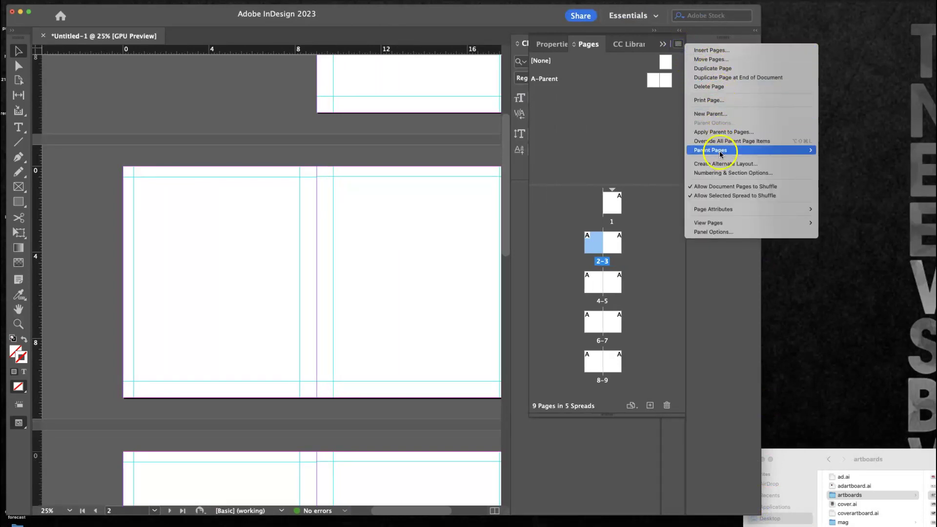
pyautogui.moveTo(720, 157)
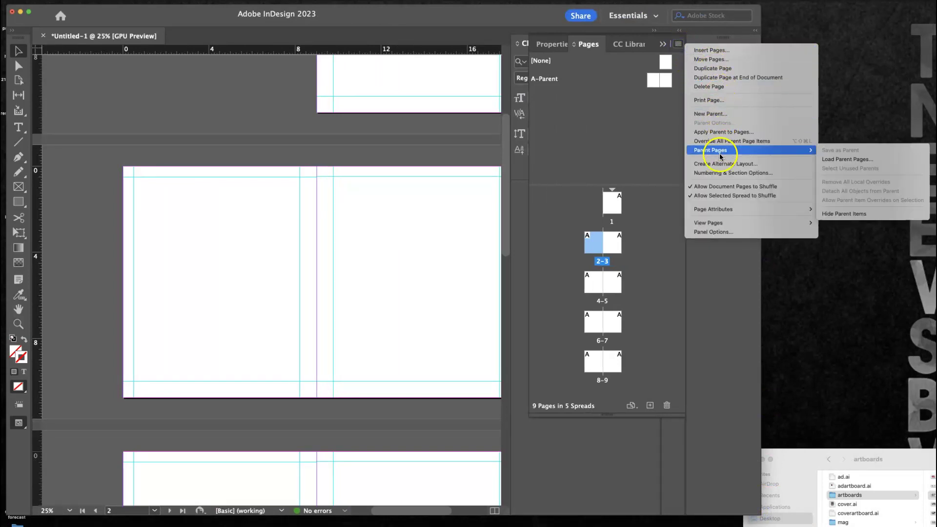
pyautogui.click(857, 160)
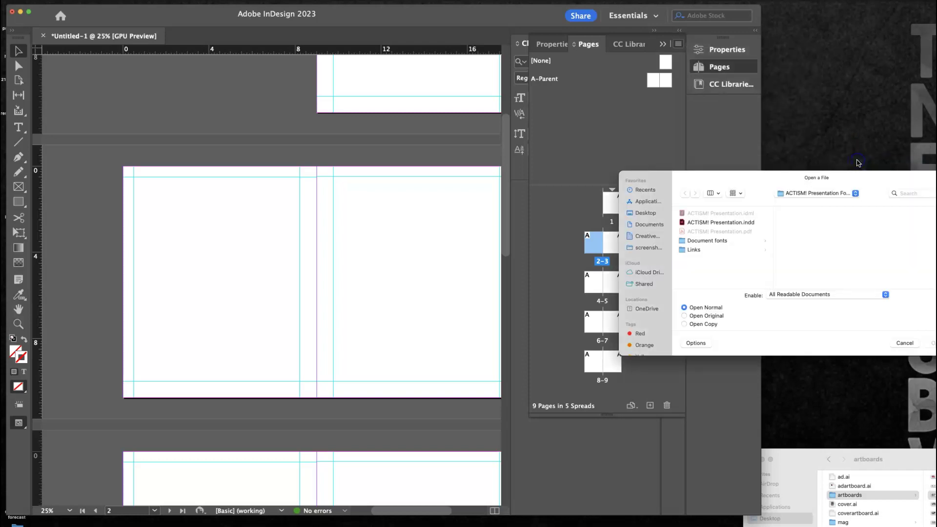
pyautogui.click(904, 343)
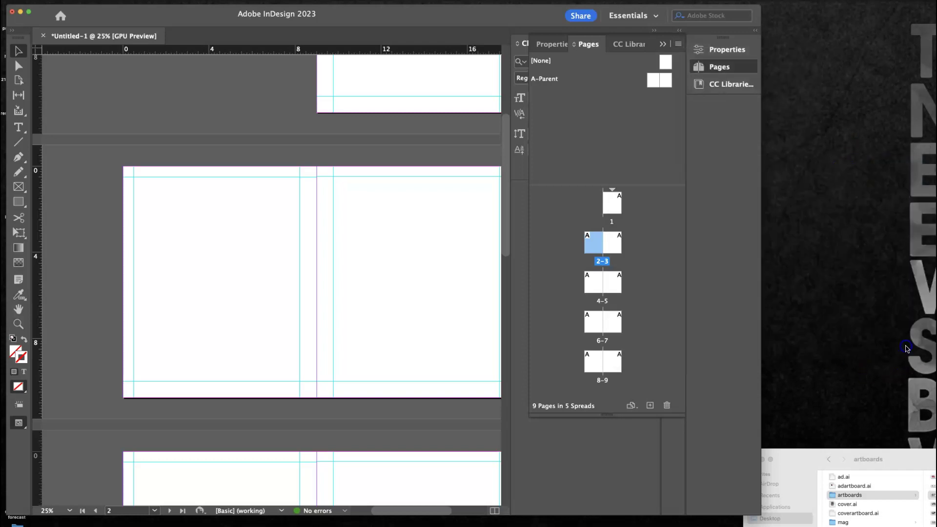
pyautogui.doubleClick(659, 79)
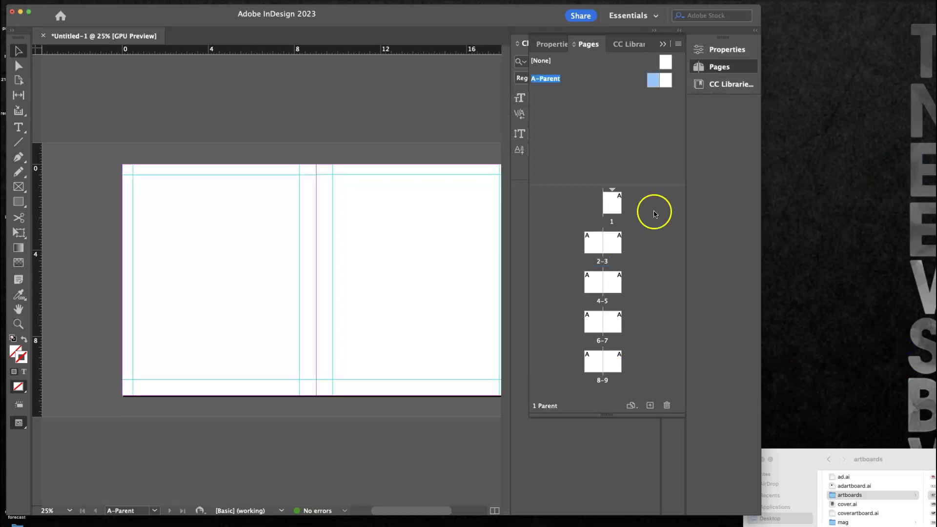
pyautogui.click(677, 43)
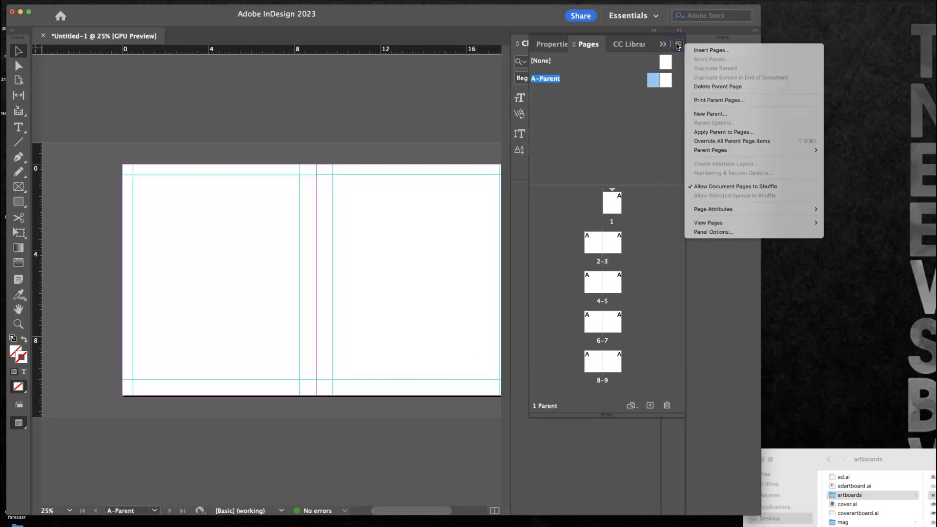
# - Cancel a first New Parent attempt and show spread 2–3 on the canvas
pyautogui.click(699, 115)
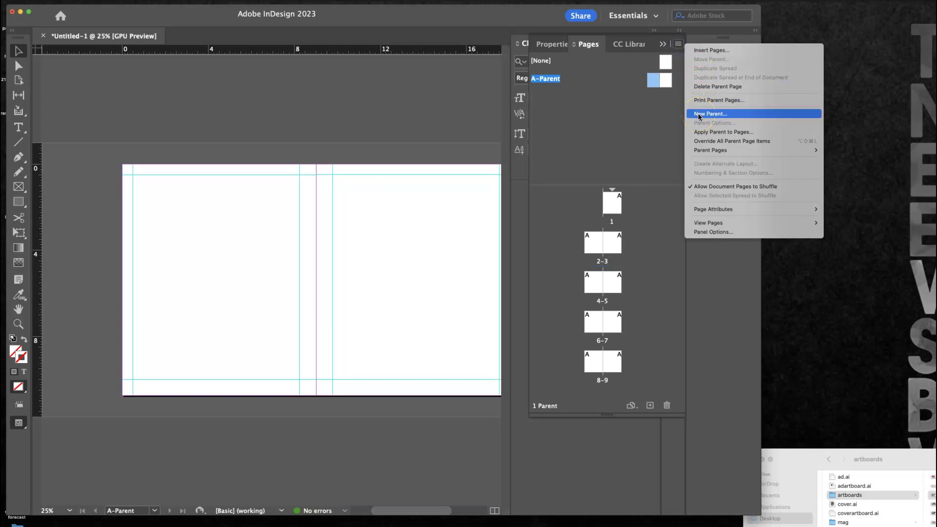
pyautogui.click(653, 80)
pyautogui.click(647, 121)
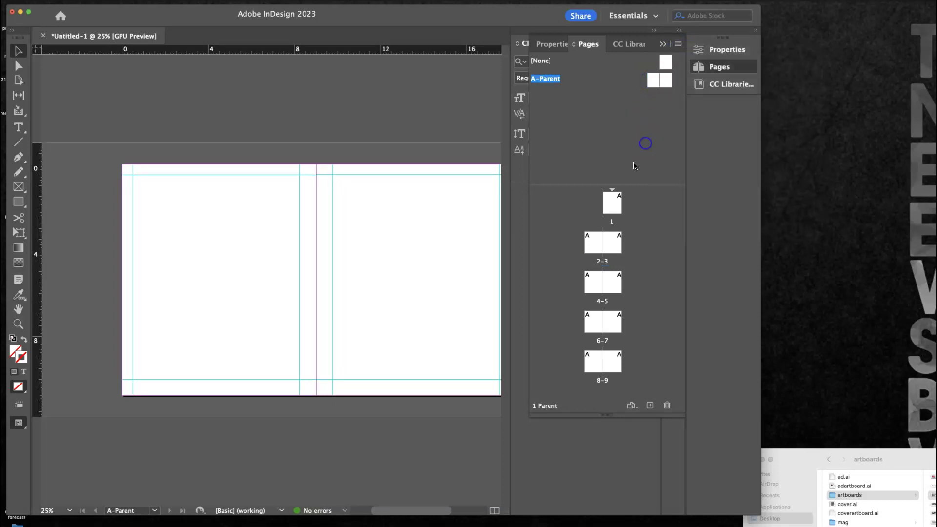
pyautogui.doubleClick(591, 243)
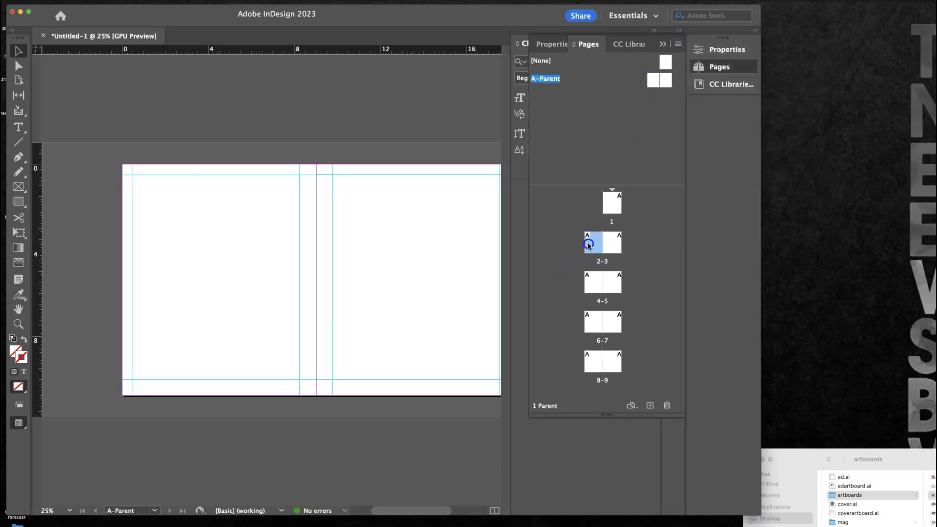
# - Create a two-page 9 × 10.75 in B-Parent, keeping prefix B
pyautogui.click(678, 43)
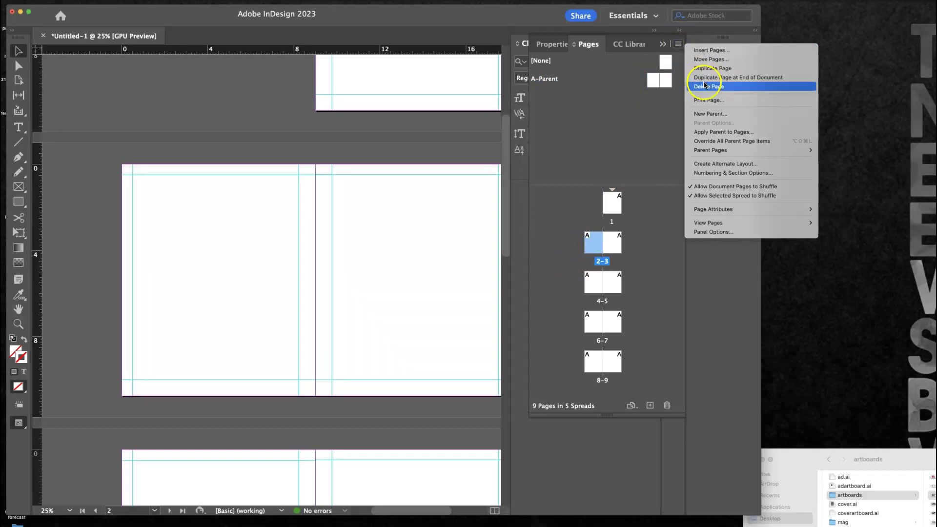
pyautogui.click(708, 114)
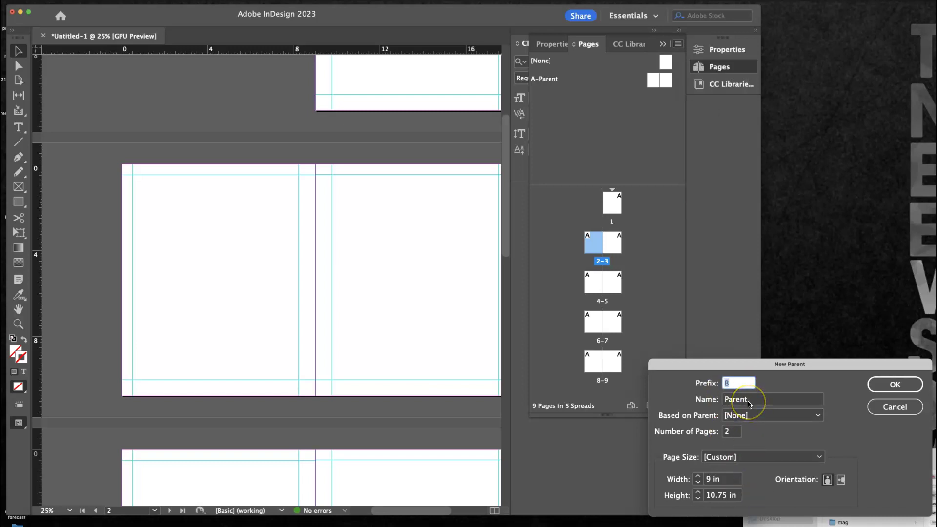
pyautogui.write('inte')
pyautogui.press('BackSpace')
pyautogui.press('BackSpace')
pyautogui.press('BackSpace')
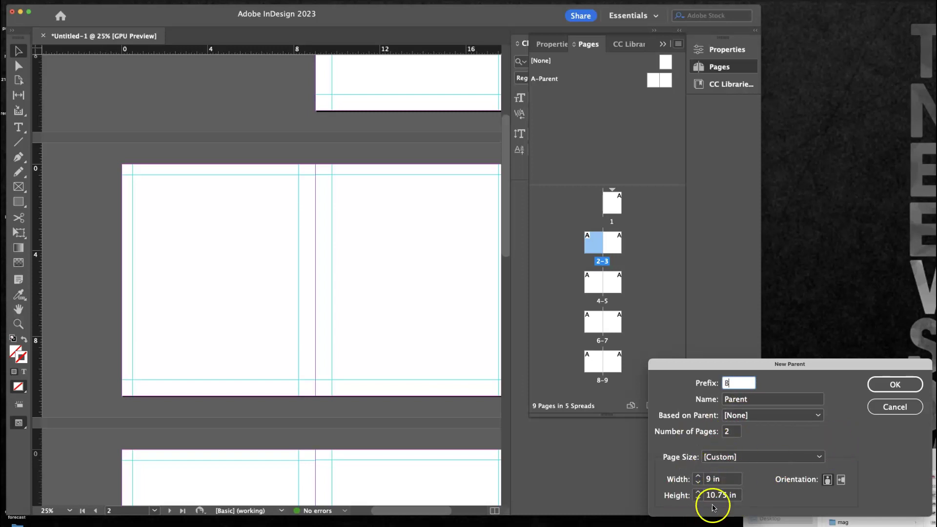
pyautogui.click(899, 385)
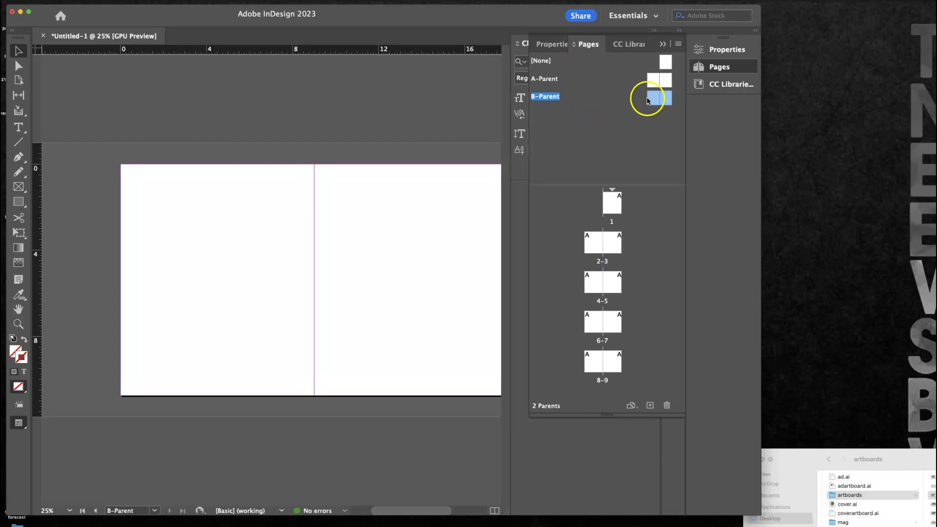
# - Zoom in on the B-Parent spread and enlarge the program window
pyautogui.hscroll(2, 297, 249)
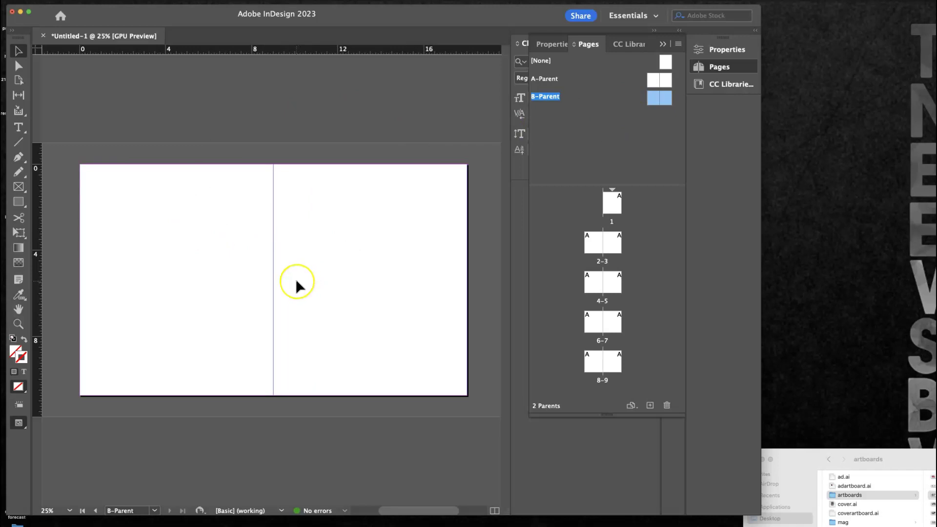
pyautogui.press('super+equal')
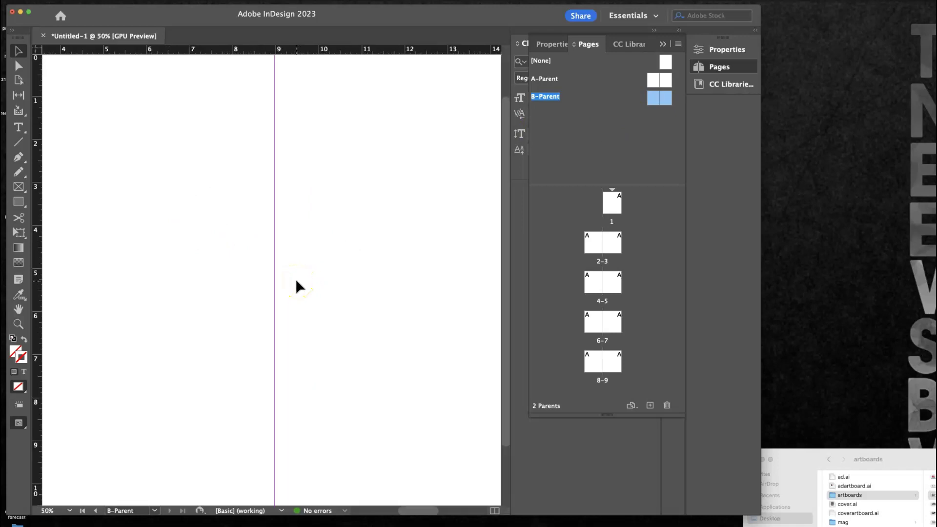
pyautogui.scroll(3, 294, 279)
pyautogui.hscroll(-10, 294, 283)
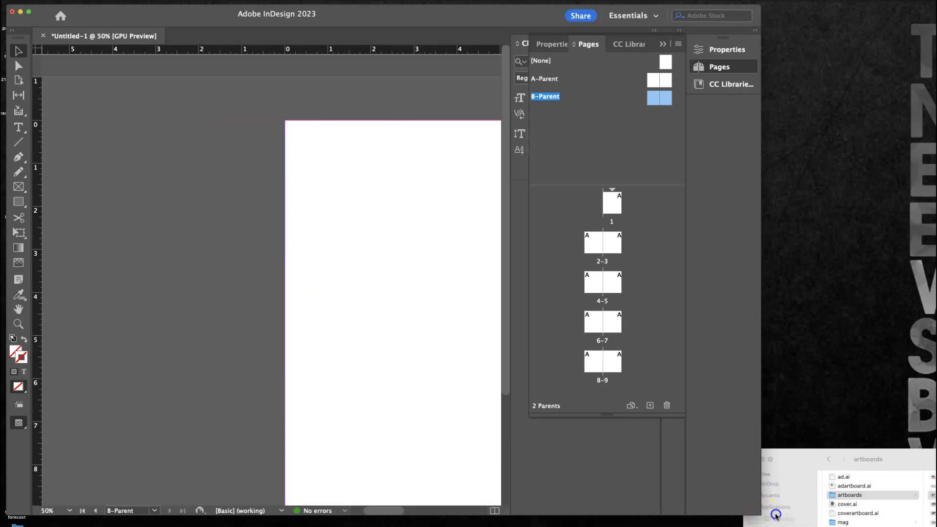
pyautogui.moveTo(770, 514); pyautogui.dragTo(933, 522)
pyautogui.hscroll(10, 500, 361)
pyautogui.scroll(-1, 499, 361)
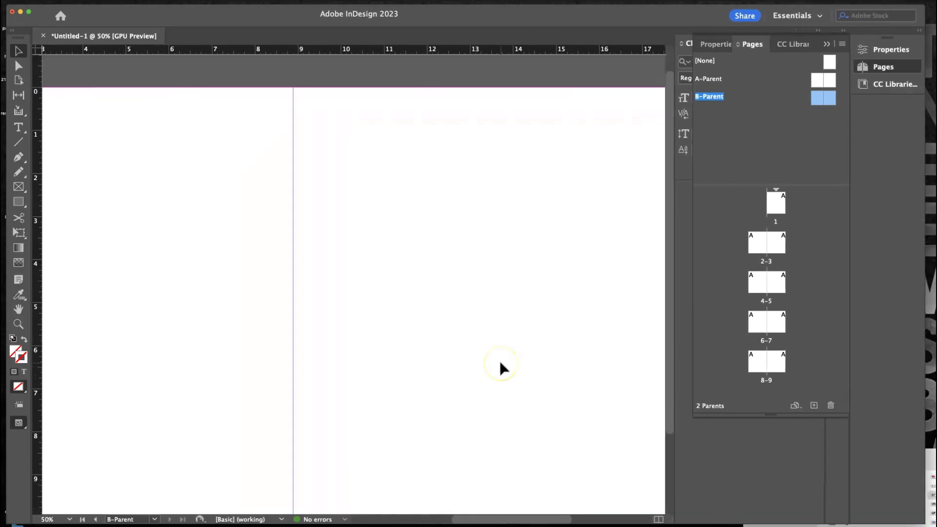
pyautogui.hscroll(1, 499, 361)
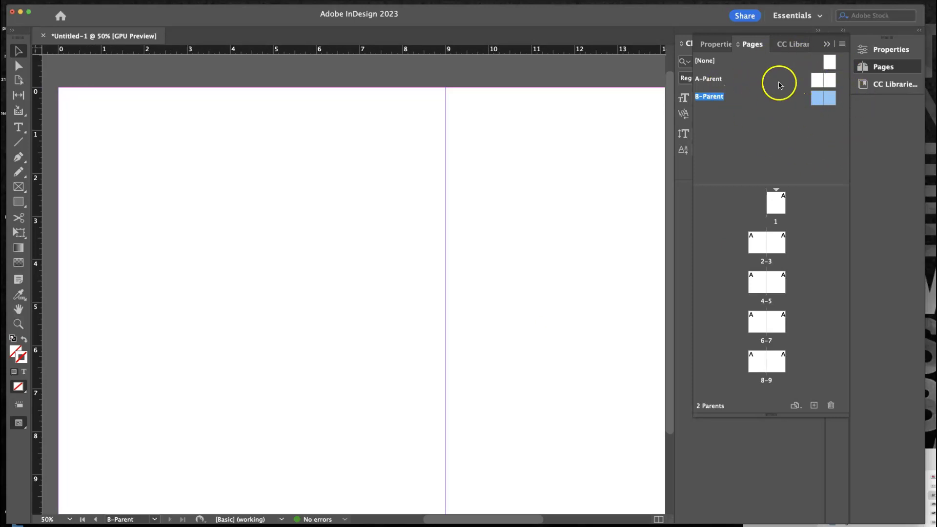
pyautogui.scroll(-1, 441, 189)
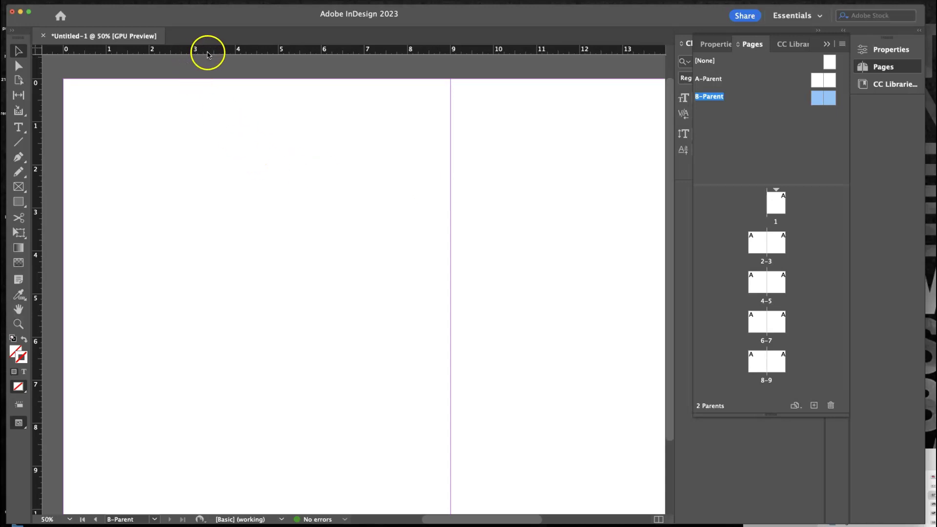
# - Add a 0.5 in top guide, plus vertical guides at both outer edges and either side of the spine
pyautogui.moveTo(207, 50); pyautogui.dragTo(198, 100)
pyautogui.moveTo(43, 133); pyautogui.dragTo(418, 141)
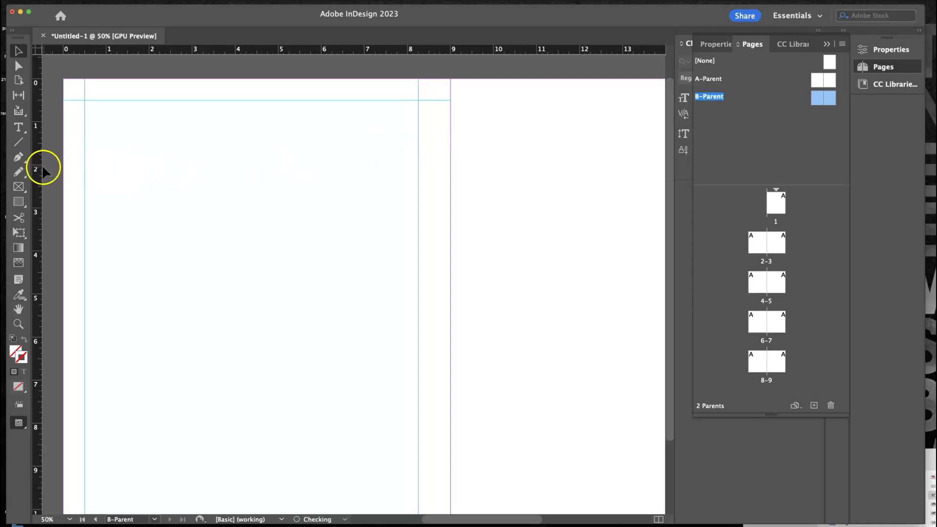
pyautogui.moveTo(41, 165); pyautogui.dragTo(482, 151)
pyautogui.moveTo(512, 50); pyautogui.dragTo(512, 100)
pyautogui.hscroll(10, 520, 128)
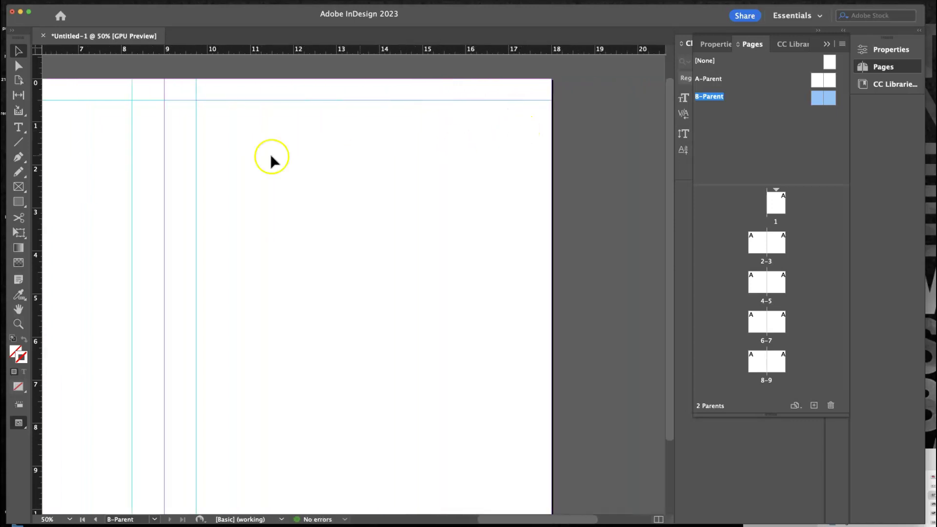
pyautogui.moveTo(35, 144); pyautogui.dragTo(530, 160)
# - Add bottom margin guides at 10.015 in on both pages and zoom out to the spread
pyautogui.scroll(-3, 482, 186)
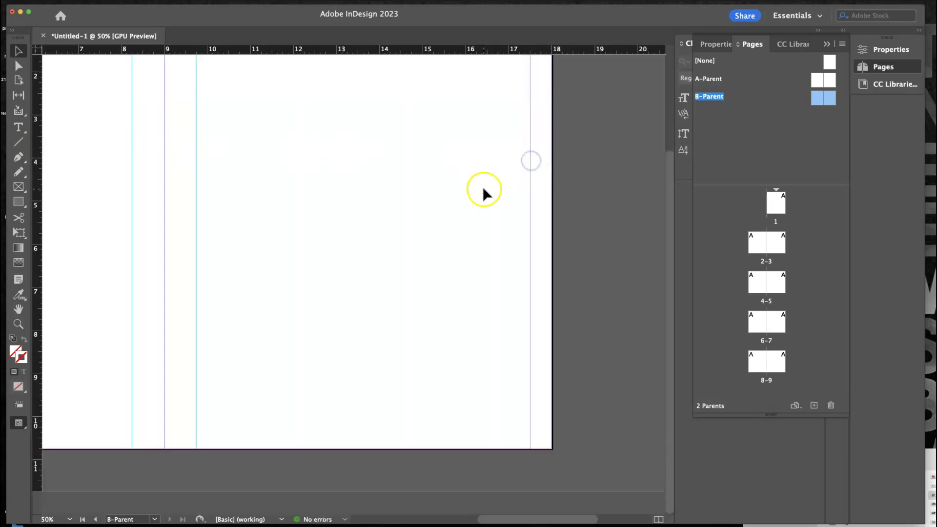
pyautogui.moveTo(383, 53); pyautogui.dragTo(367, 414)
pyautogui.hscroll(-5, 362, 408)
pyautogui.hscroll(1, 362, 408)
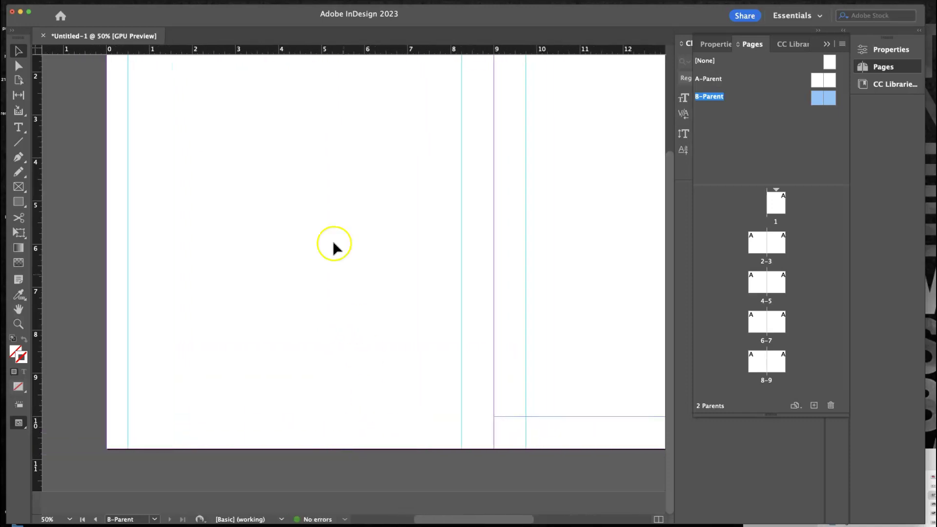
pyautogui.moveTo(299, 59); pyautogui.dragTo(307, 416)
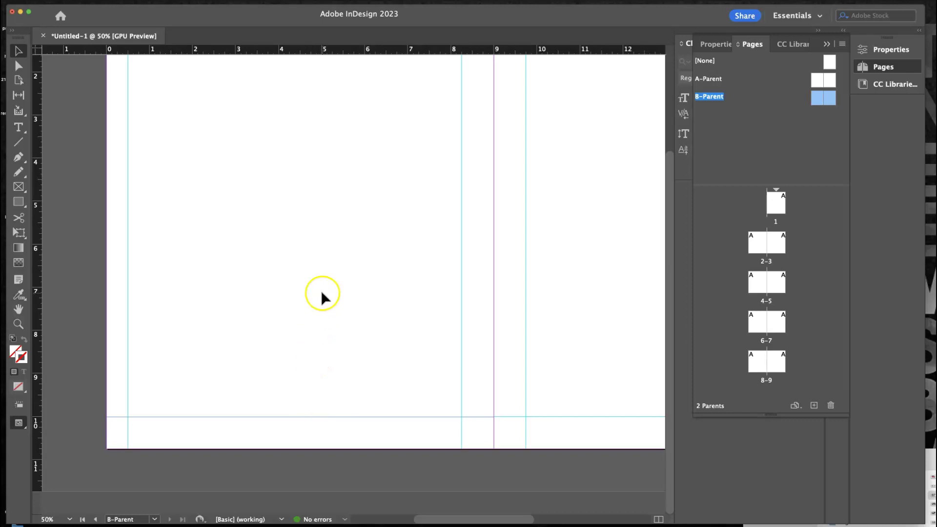
pyautogui.scroll(3, 322, 293)
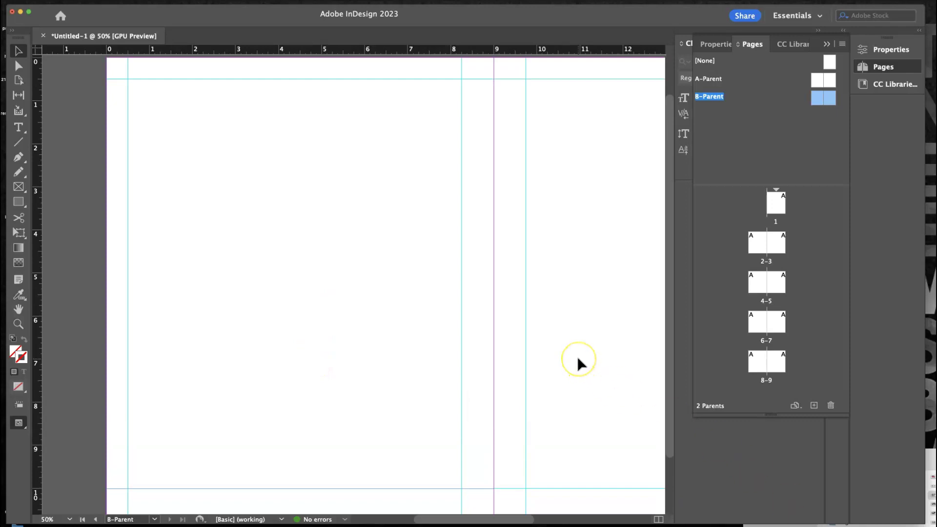
pyautogui.press('super+minus')
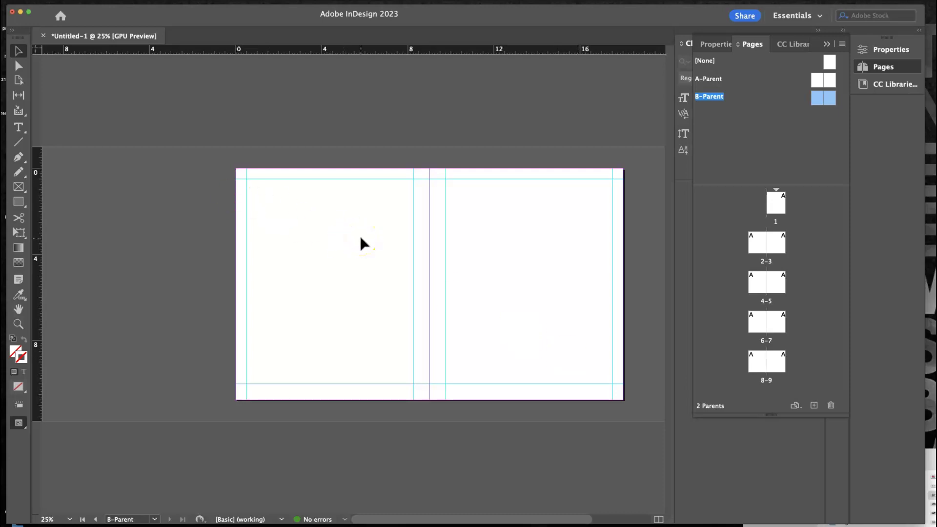
# - Zoom back in and move the ruler zero point to the left page's top-left margin corner
pyautogui.press('super+equal')
pyautogui.scroll(5, 359, 235)
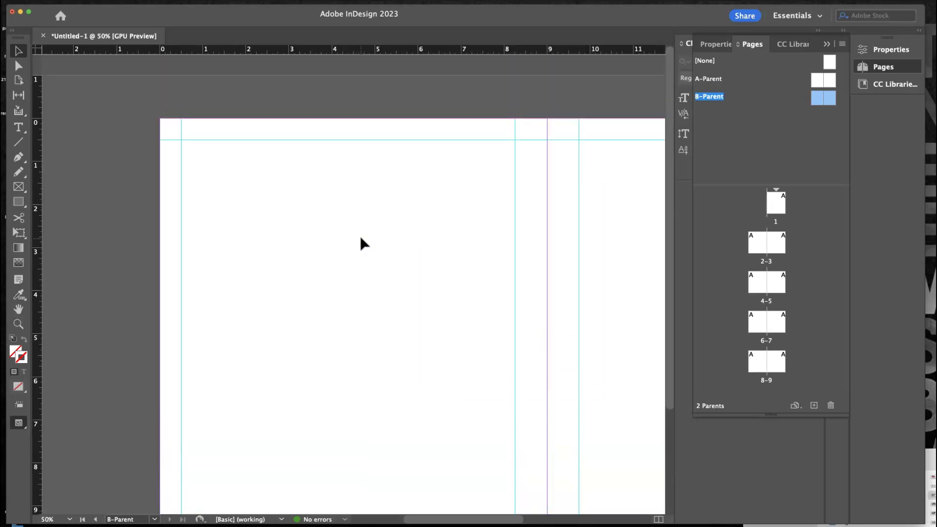
pyautogui.hscroll(2, 359, 236)
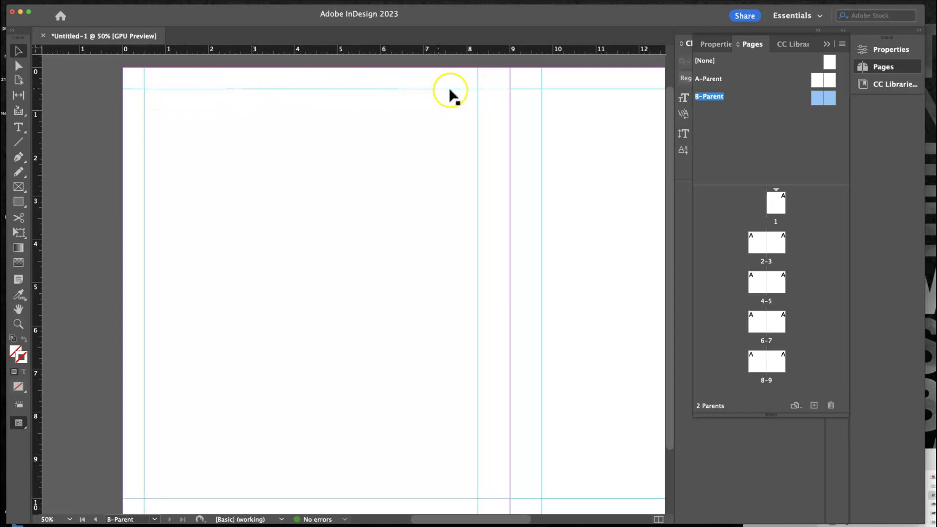
pyautogui.moveTo(37, 49); pyautogui.dragTo(144, 90)
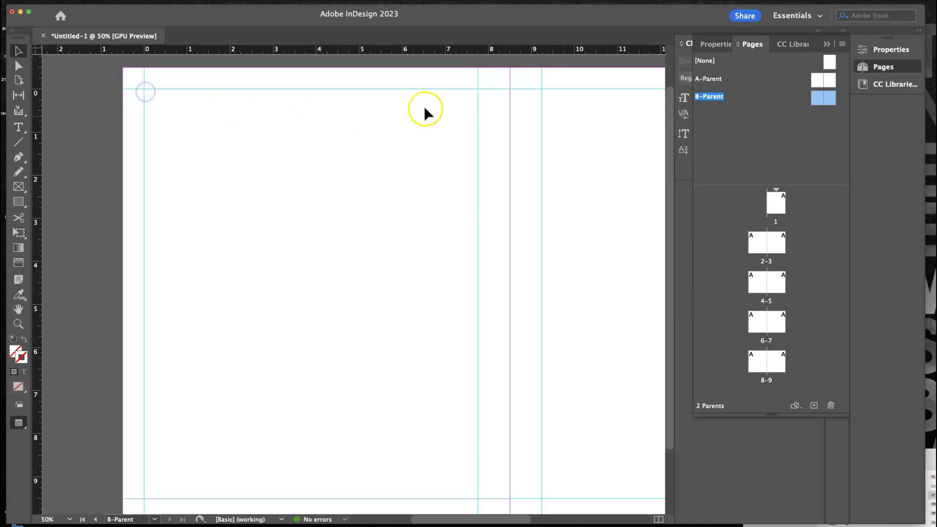
pyautogui.click(466, 58)
# - Re-zero the rulers on the left page and add column guides at 3.76 in and 4 in
pyautogui.moveTo(38, 57); pyautogui.dragTo(144, 90)
pyautogui.moveTo(39, 108); pyautogui.dragTo(306, 108)
pyautogui.moveTo(42, 125); pyautogui.dragTo(314, 119)
# - Zero the rulers at the right page's margin corner and add column guides at 3.56 in and 4 in
pyautogui.hscroll(6, 359, 126)
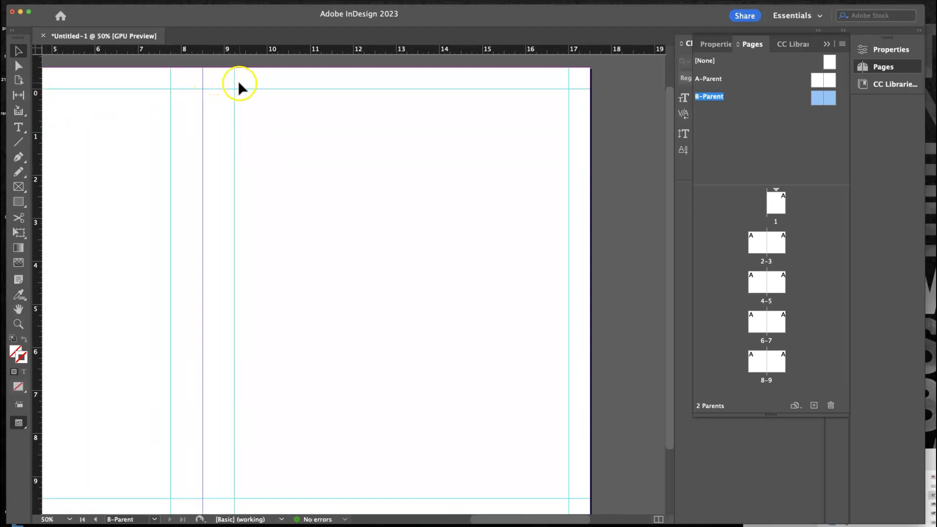
pyautogui.moveTo(37, 48); pyautogui.dragTo(235, 89)
pyautogui.moveTo(39, 115); pyautogui.dragTo(396, 115)
pyautogui.moveTo(43, 130); pyautogui.dragTo(407, 124)
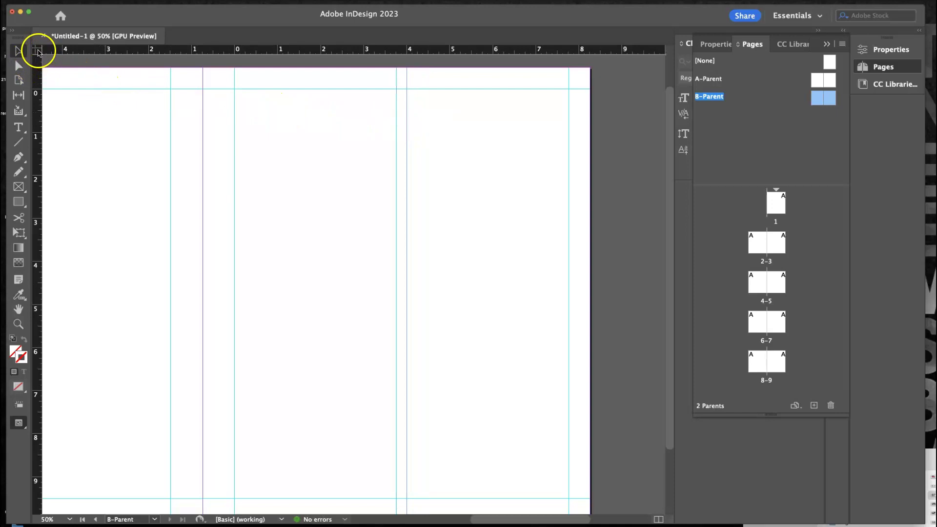
pyautogui.moveTo(43, 71); pyautogui.dragTo(409, 90)
# - Zoom out and add horizontal guides 3 in down on both the left and right pages
pyautogui.press('super+minus')
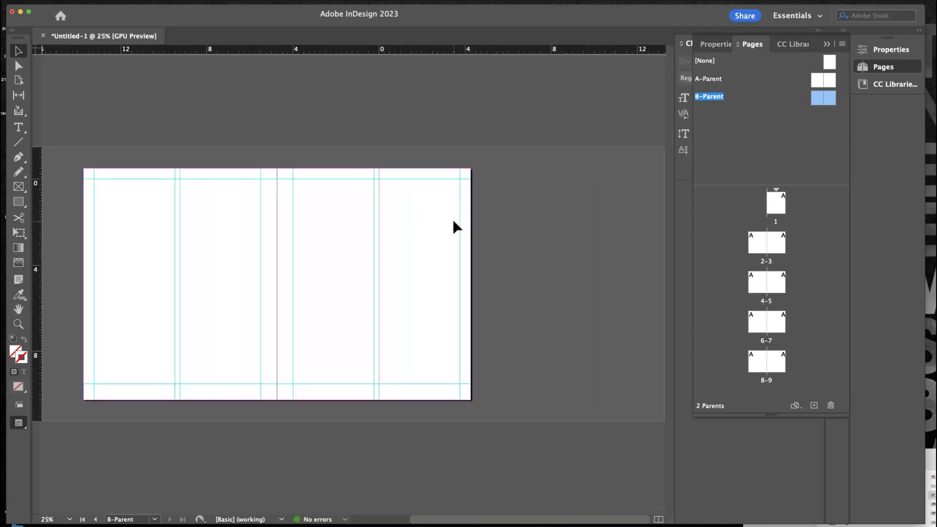
pyautogui.hscroll(-1, 423, 239)
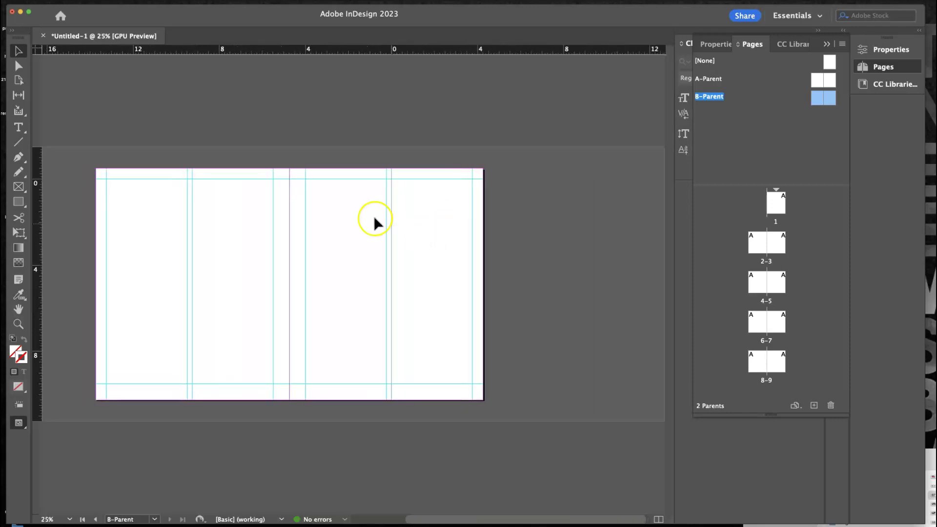
pyautogui.moveTo(170, 53); pyautogui.dragTo(155, 244)
pyautogui.moveTo(467, 48); pyautogui.dragTo(465, 244)
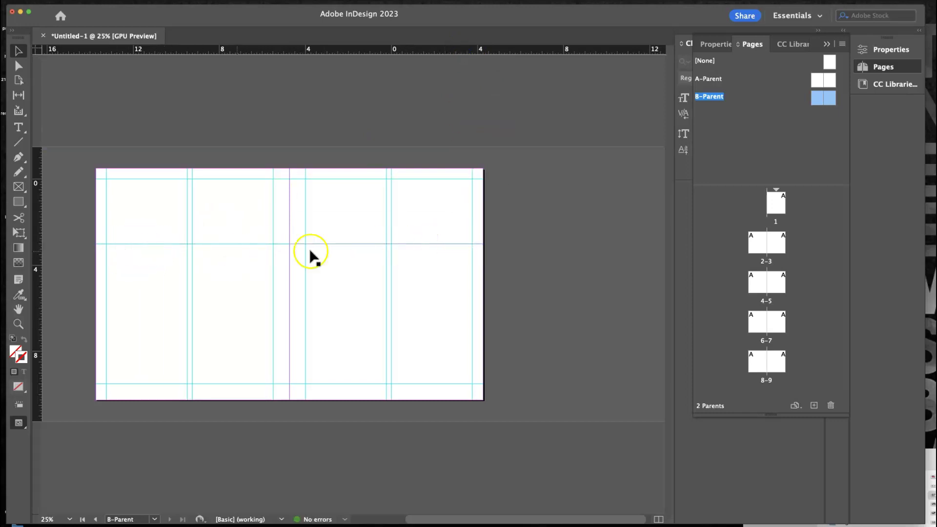
pyautogui.hscroll(-3, 457, 249)
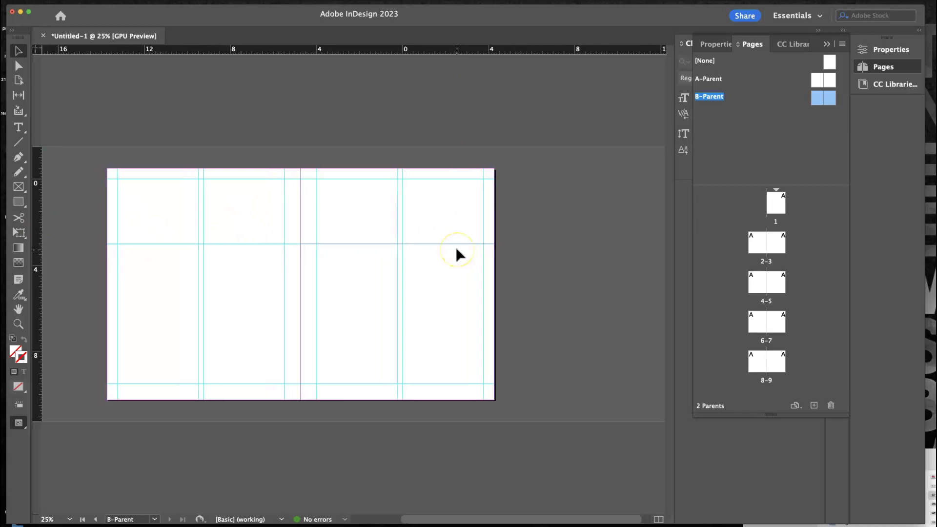
pyautogui.scroll(2, 456, 247)
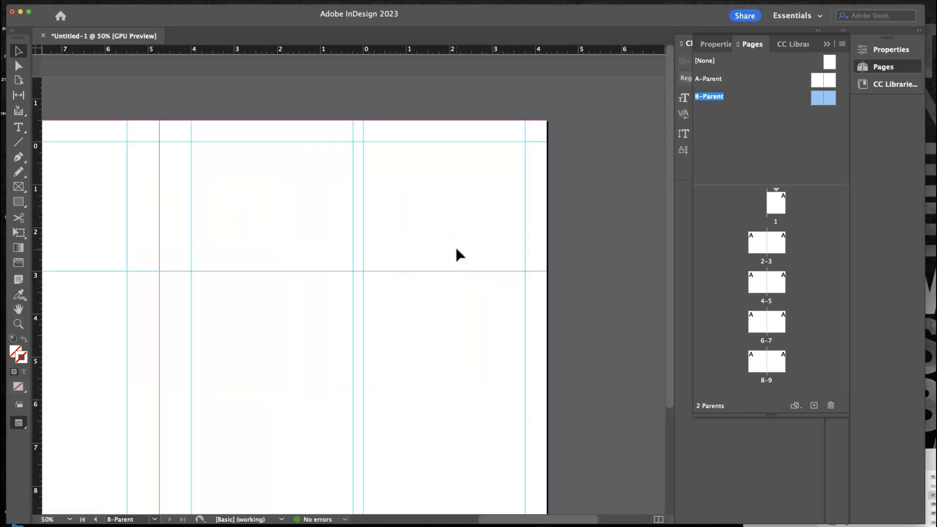
pyautogui.hscroll(-5, 456, 247)
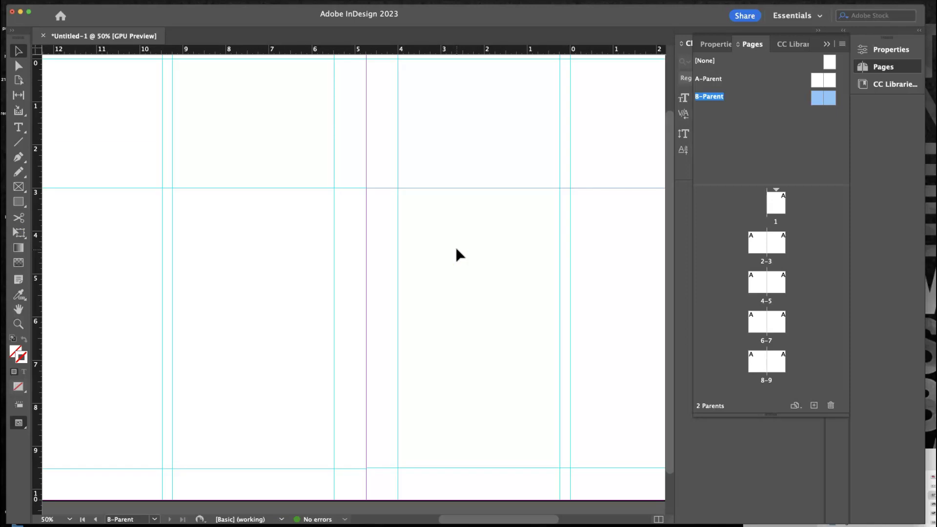
pyautogui.scroll(-1, 456, 247)
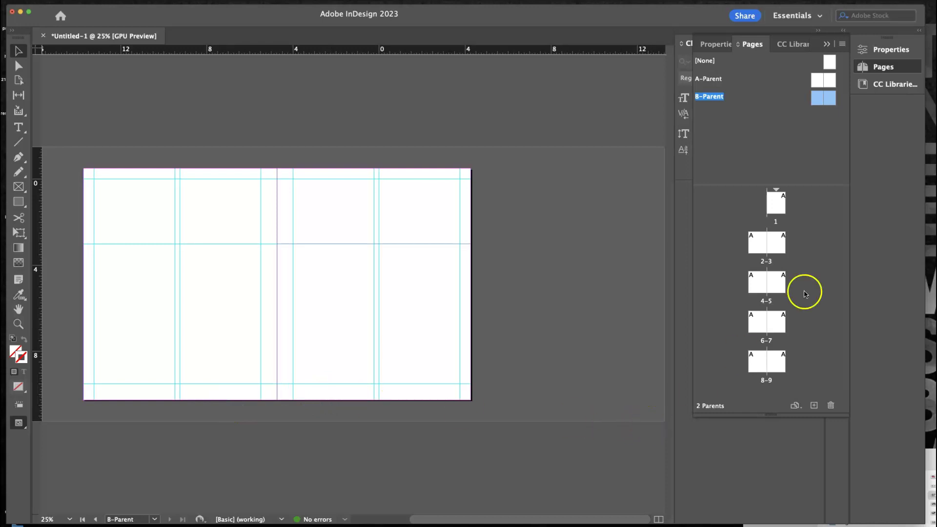
# - Create a new C-Parent spread with the default settings
pyautogui.click(841, 44)
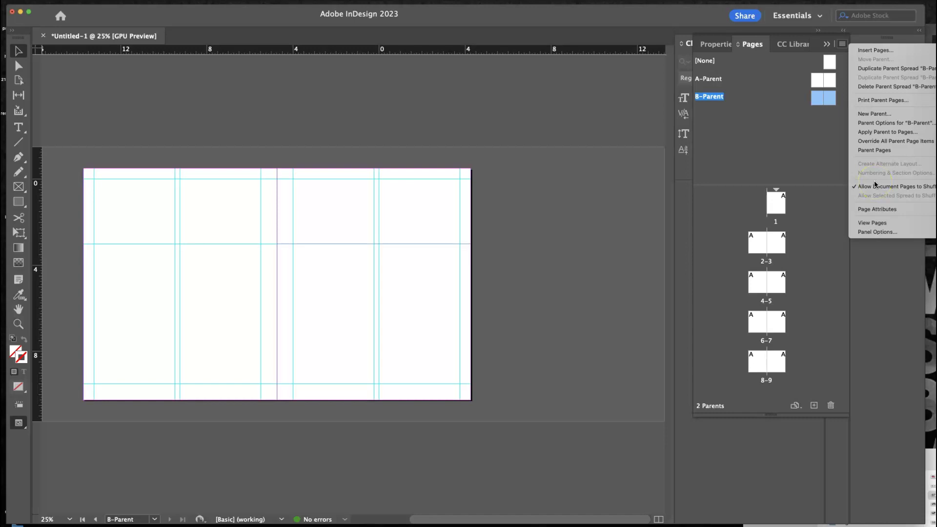
pyautogui.click(881, 155)
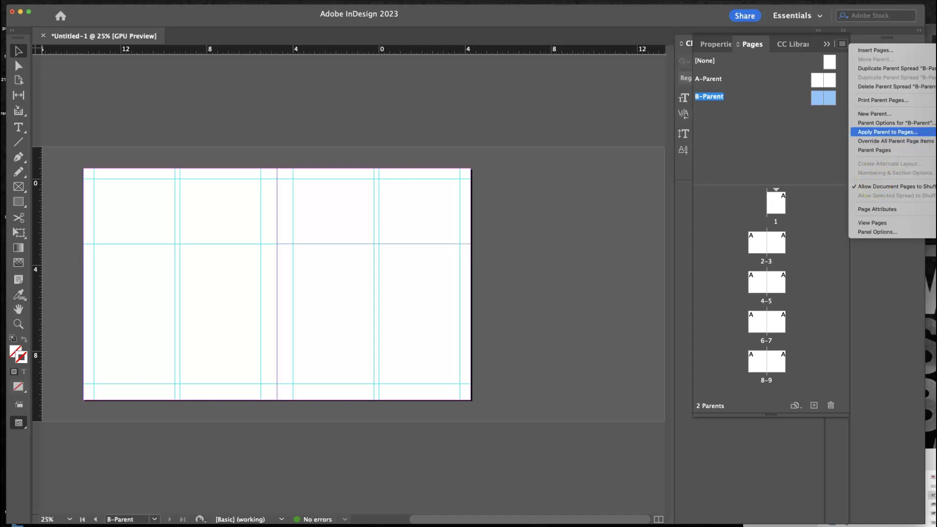
pyautogui.click(874, 113)
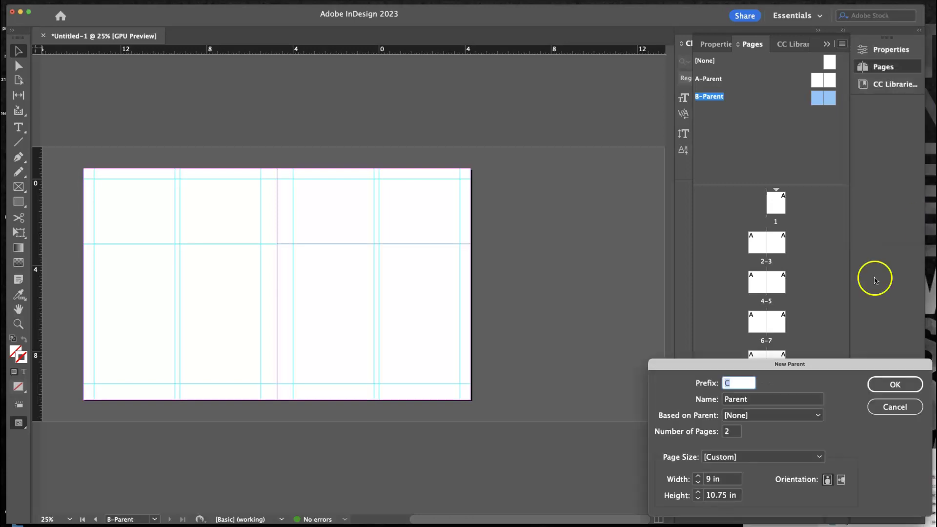
pyautogui.click(899, 386)
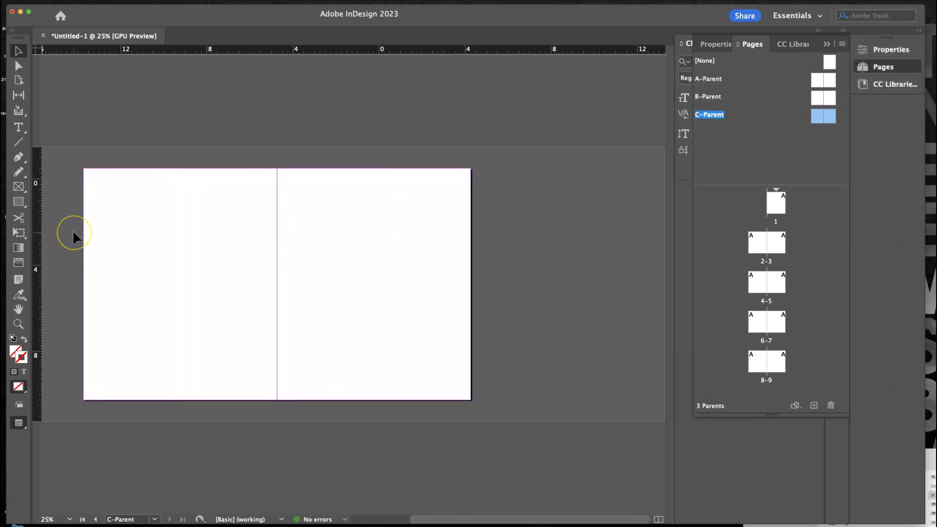
# - Reset the ruler zero point and add top guides and vertical guides at both outer page edges
pyautogui.press('super+equal')
pyautogui.scroll(3, 71, 228)
pyautogui.hscroll(-3, 72, 228)
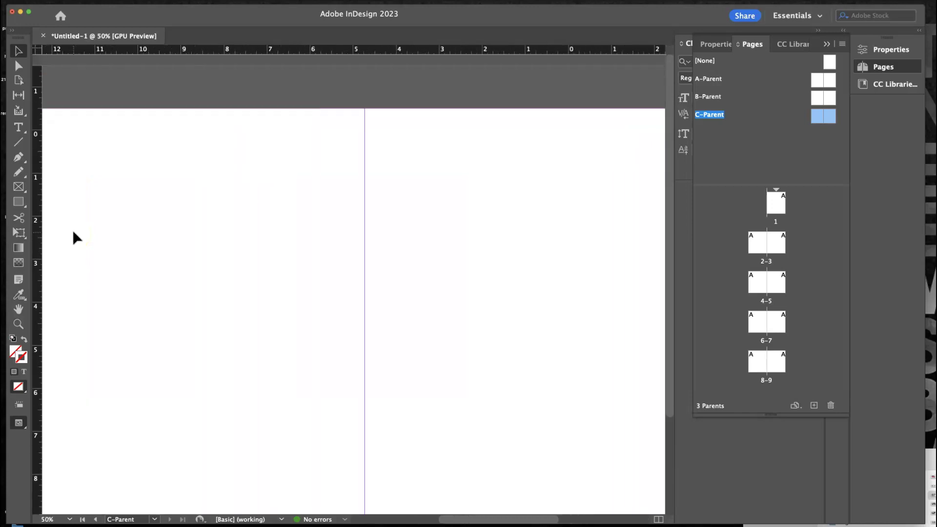
pyautogui.hscroll(-5, 72, 228)
pyautogui.hscroll(3, 73, 237)
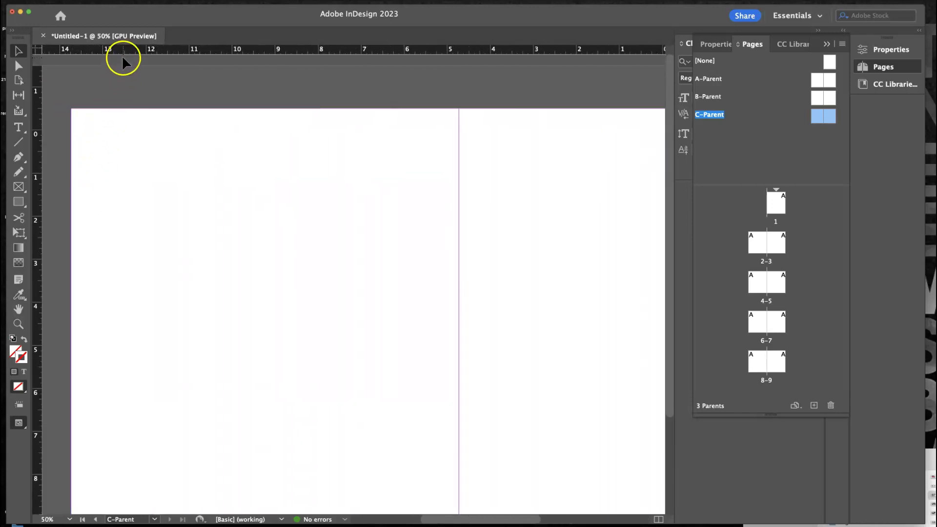
pyautogui.moveTo(122, 55); pyautogui.dragTo(119, 131)
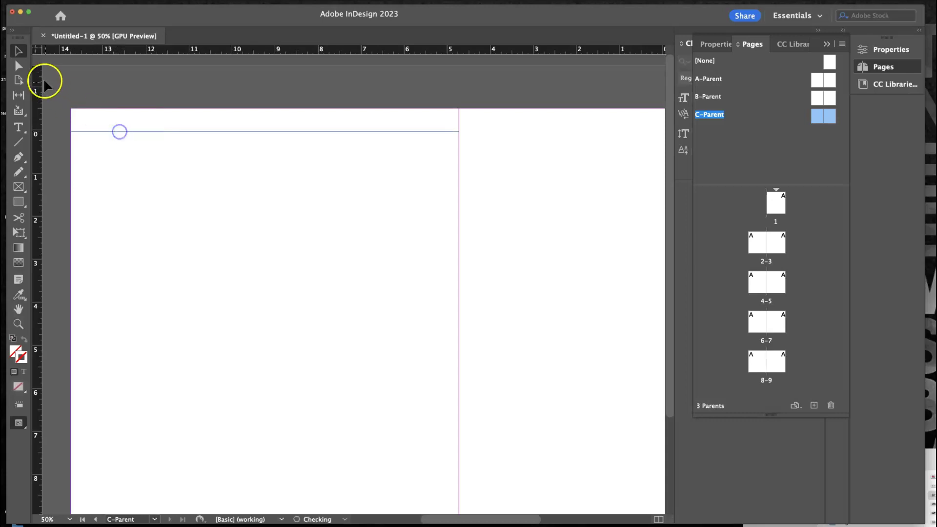
pyautogui.doubleClick(37, 51)
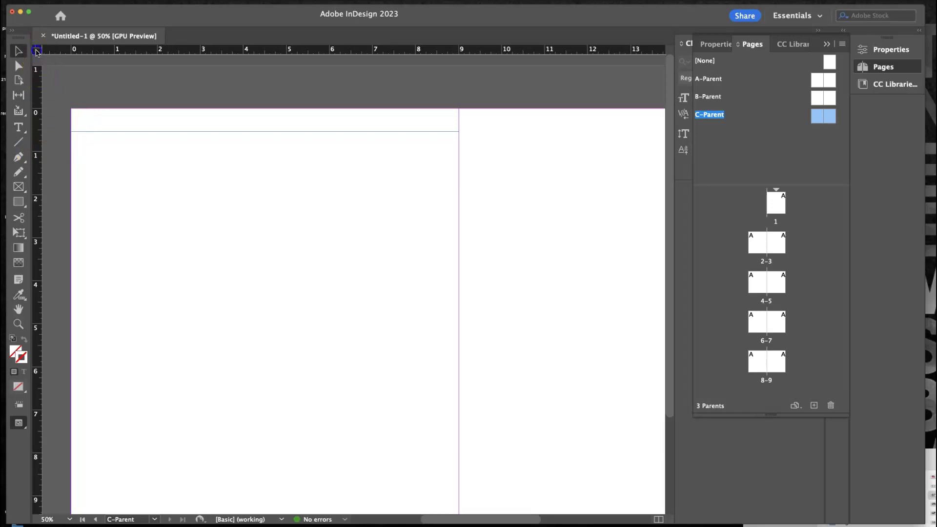
pyautogui.moveTo(38, 172); pyautogui.dragTo(93, 171)
pyautogui.hscroll(5, 206, 197)
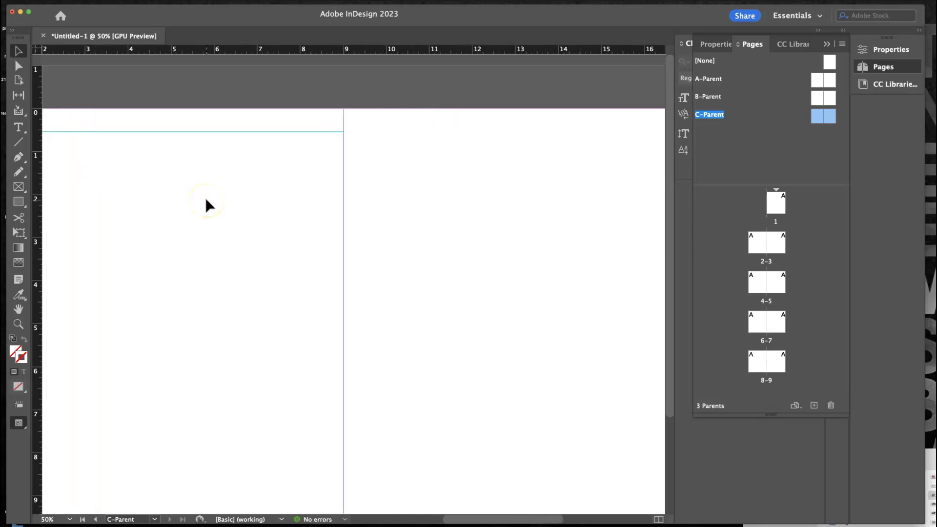
pyautogui.hscroll(3, 206, 198)
pyautogui.moveTo(349, 48); pyautogui.dragTo(345, 126)
pyautogui.moveTo(37, 182); pyautogui.dragTo(588, 196)
# - Add bottom guides near 10 in on both pages and a guide pair either side of the spine
pyautogui.hscroll(-5, 469, 213)
pyautogui.scroll(-3, 468, 213)
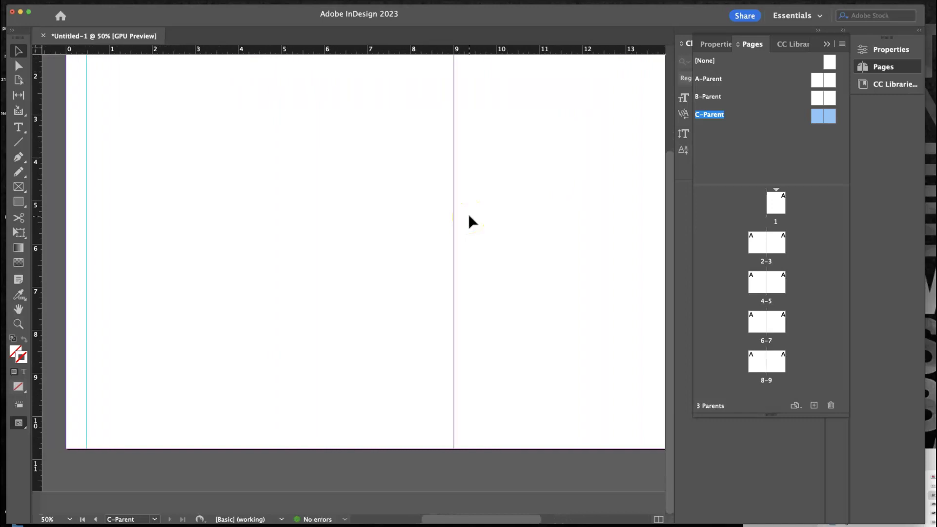
pyautogui.moveTo(333, 53); pyautogui.dragTo(308, 417)
pyautogui.hscroll(6, 397, 415)
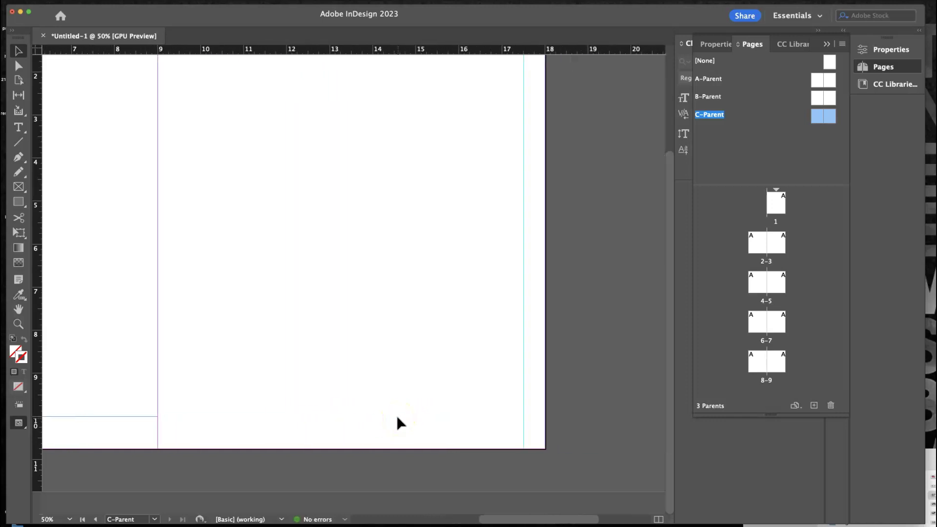
pyautogui.moveTo(361, 49); pyautogui.dragTo(360, 413)
pyautogui.hscroll(-3, 360, 413)
pyautogui.scroll(2, 360, 413)
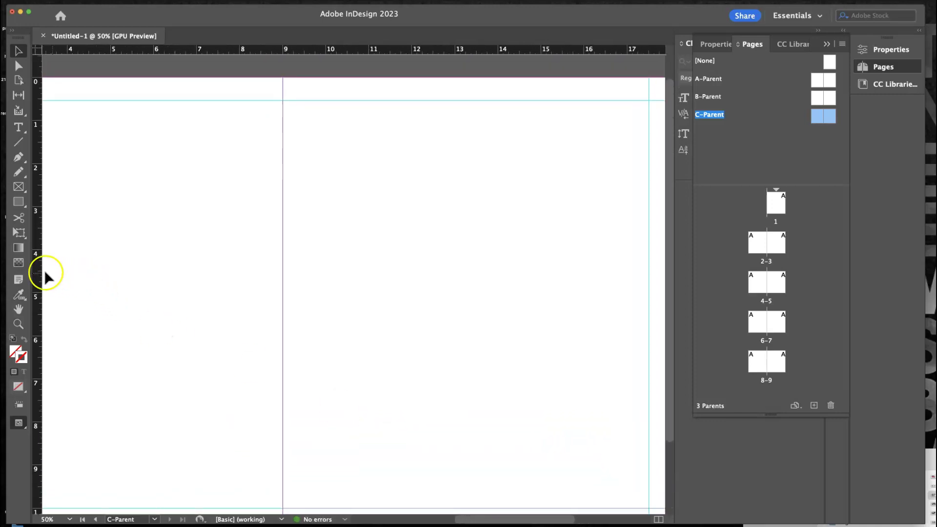
pyautogui.moveTo(38, 268); pyautogui.dragTo(261, 227)
pyautogui.moveTo(38, 237); pyautogui.dragTo(304, 242)
# - Zoom out to 25% to see the whole C-Parent spread with its margin and spine guides
pyautogui.press('super+minus')
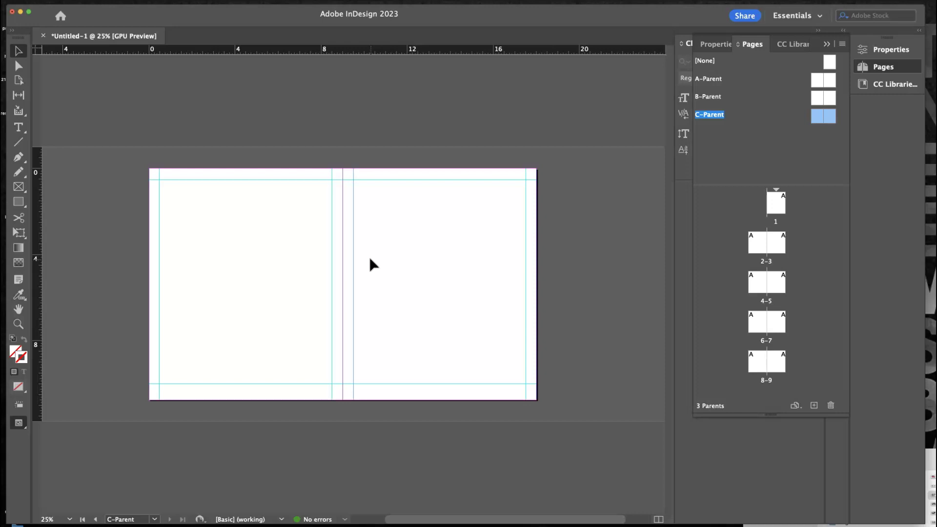
# - Zoom to 50%, zero the rulers at the top-left margin corner, and move the left-of-spine guide farther out
pyautogui.press('super+equal')
pyautogui.hscroll(-5, 370, 264)
pyautogui.scroll(3, 369, 265)
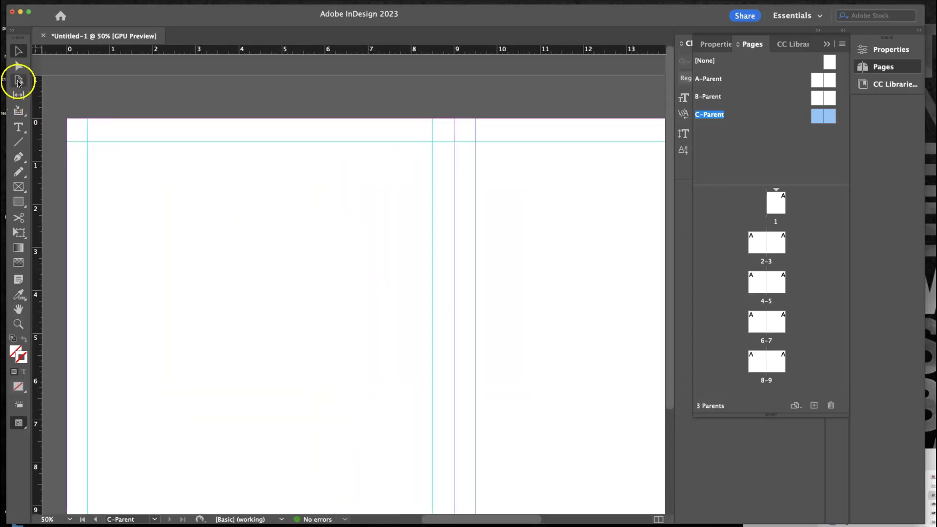
pyautogui.moveTo(36, 53); pyautogui.dragTo(86, 142)
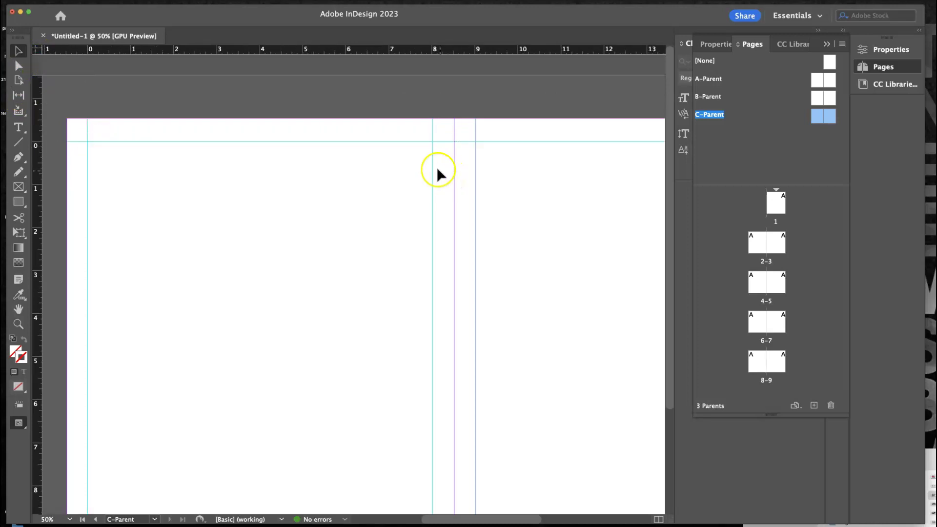
pyautogui.moveTo(433, 172); pyautogui.dragTo(486, 173)
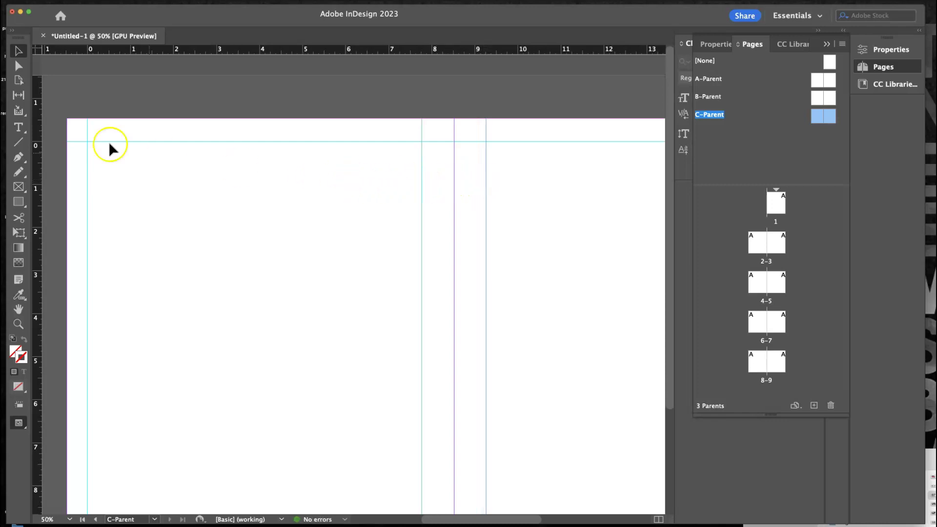
pyautogui.moveTo(37, 50); pyautogui.dragTo(86, 142)
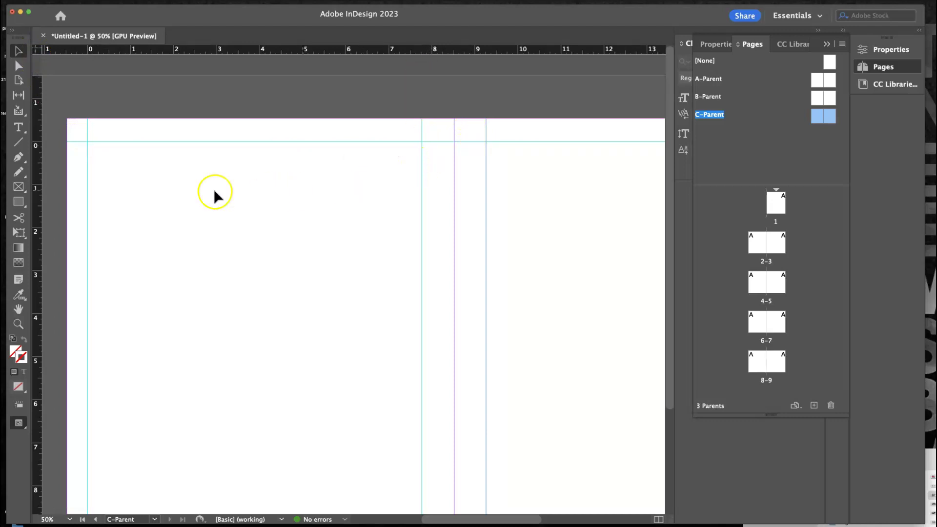
pyautogui.hscroll(1, 63, 191)
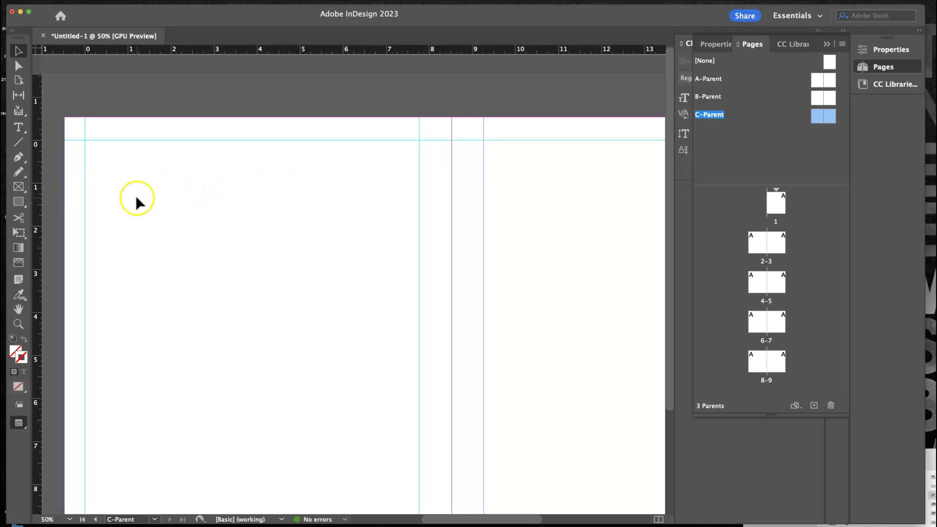
pyautogui.hscroll(-1, 136, 198)
# - Add a column guide about 1.3 in across with its gutter guide, then the next column guides
pyautogui.moveTo(37, 189); pyautogui.dragTo(142, 190)
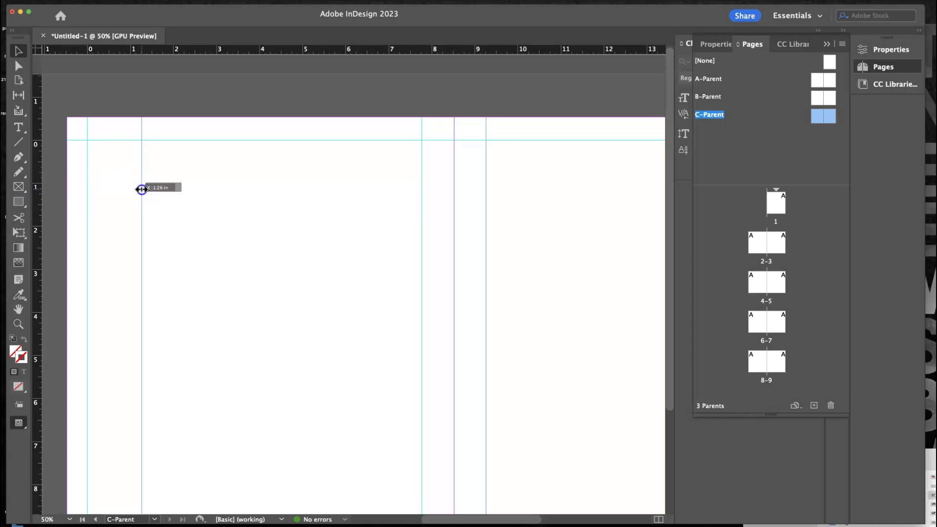
pyautogui.moveTo(142, 189); pyautogui.dragTo(142, 189)
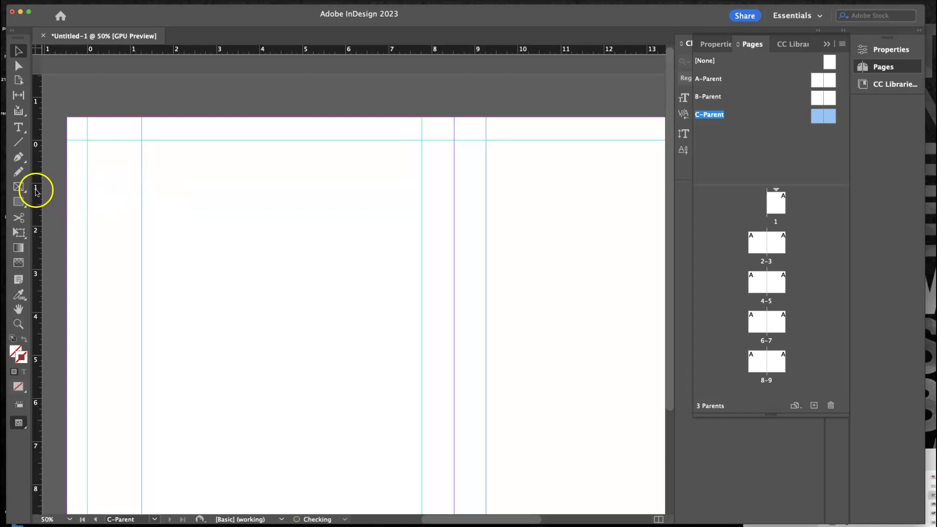
pyautogui.moveTo(36, 189); pyautogui.dragTo(152, 186)
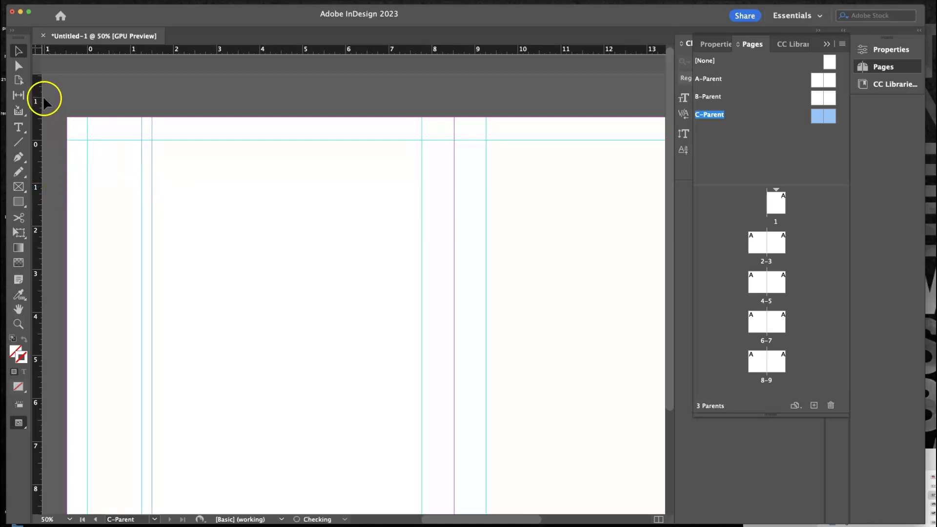
pyautogui.moveTo(43, 57); pyautogui.dragTo(152, 140)
pyautogui.moveTo(39, 169); pyautogui.dragTo(206, 170)
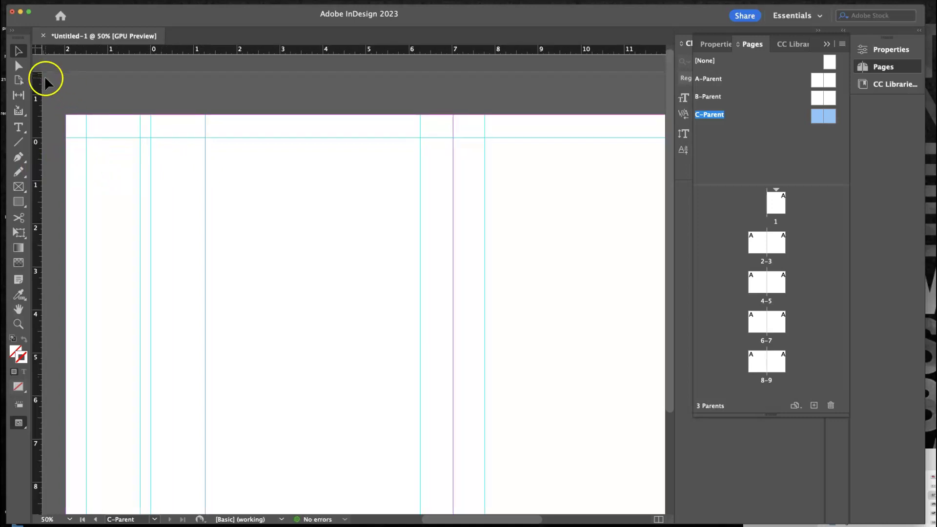
pyautogui.moveTo(38, 50); pyautogui.dragTo(216, 108)
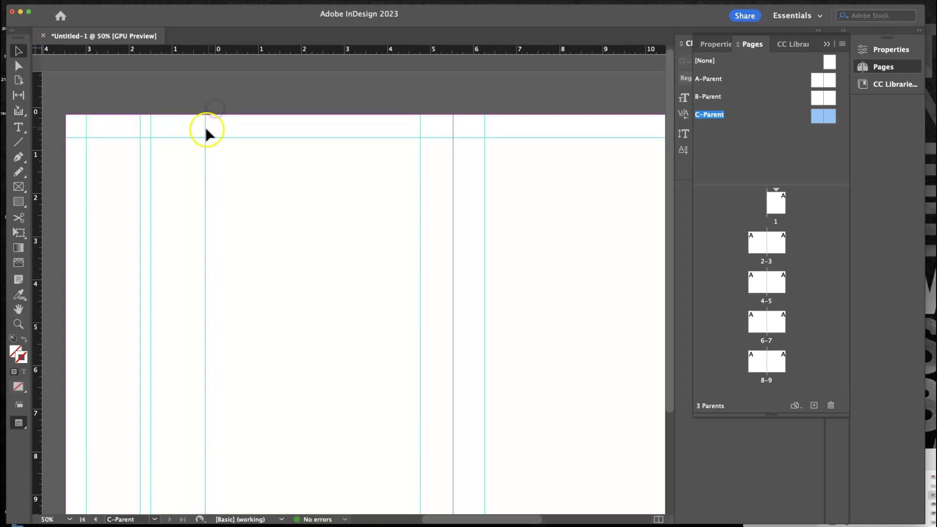
pyautogui.moveTo(38, 147); pyautogui.dragTo(216, 163)
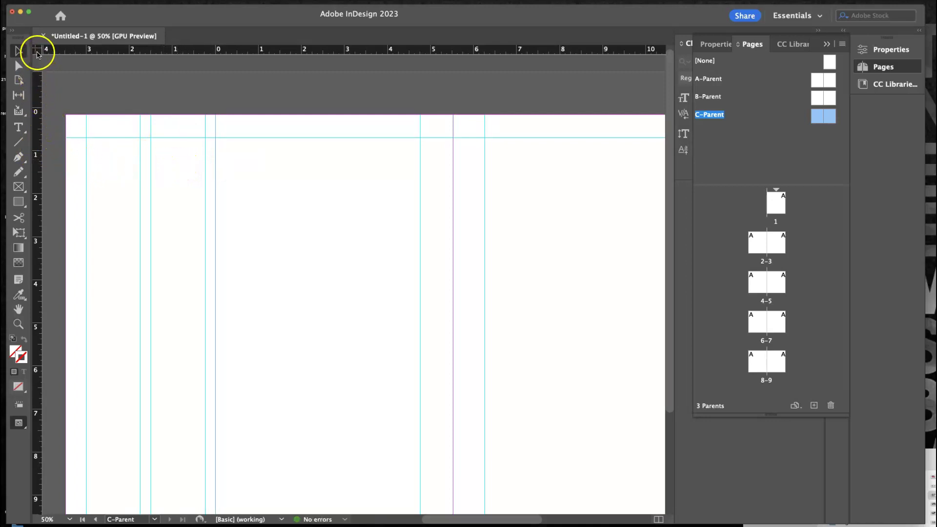
# - Add the remaining column and gutter guides near 5 in and 6 in across the left page
pyautogui.moveTo(37, 50); pyautogui.dragTo(213, 138)
pyautogui.moveTo(38, 162); pyautogui.dragTo(268, 168)
pyautogui.moveTo(39, 198); pyautogui.dragTo(280, 196)
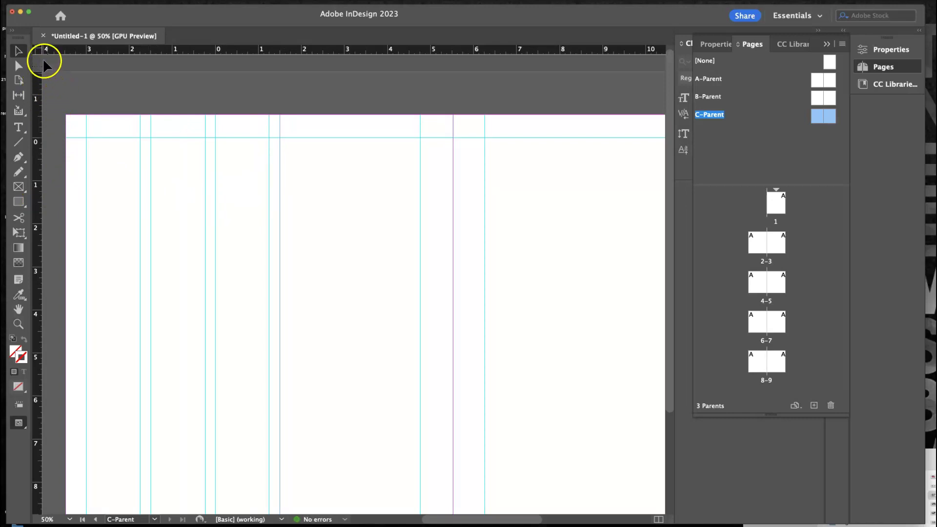
pyautogui.moveTo(42, 57); pyautogui.dragTo(86, 139)
pyautogui.moveTo(36, 163); pyautogui.dragTo(334, 176)
pyautogui.moveTo(38, 202); pyautogui.dragTo(357, 195)
pyautogui.moveTo(34, 209); pyautogui.dragTo(345, 197)
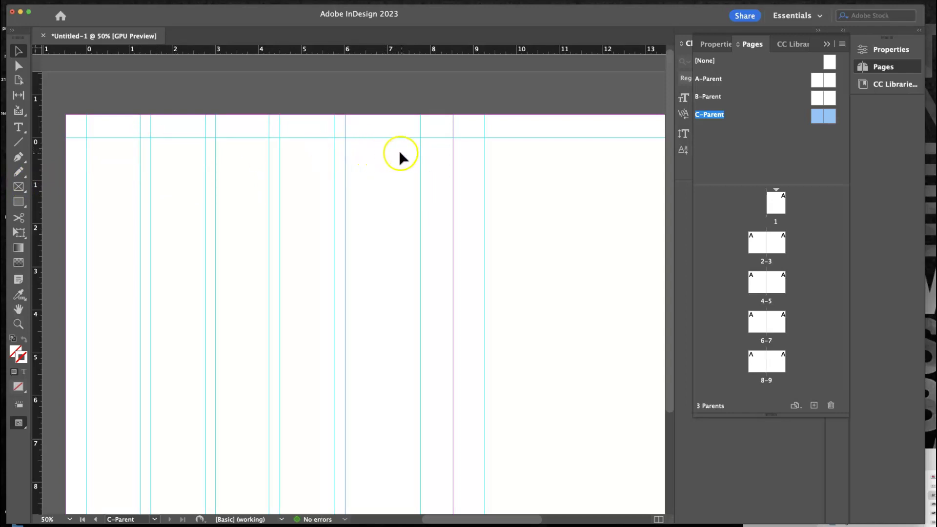
pyautogui.moveTo(37, 50); pyautogui.dragTo(345, 137)
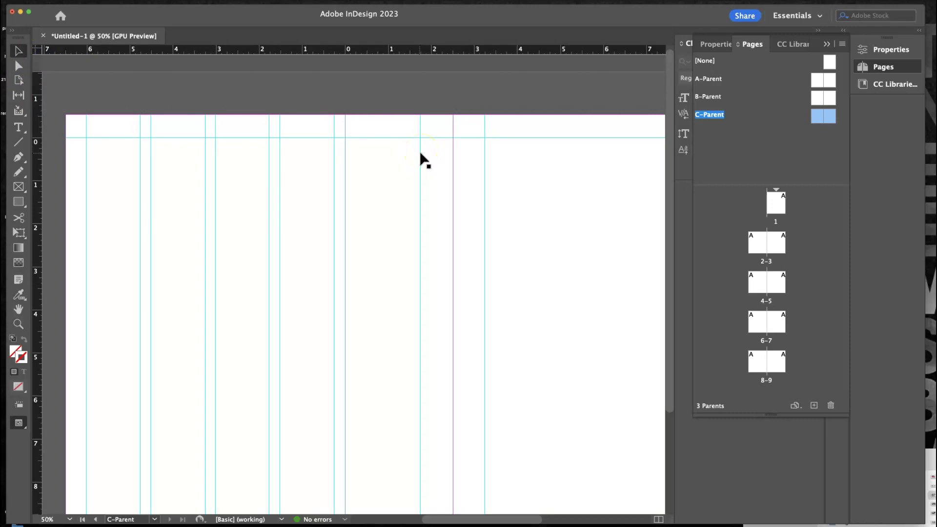
# - Adjust the C-Parent column guides so one sits at 1.625 in, shifting its neighbours slightly
pyautogui.click(86, 176)
pyautogui.moveTo(86, 176)
pyautogui.mouseDown()
pyautogui.moveTo(380, 209)
pyautogui.moveTo(348, 199)
pyautogui.mouseUp()
pyautogui.click(344, 197)
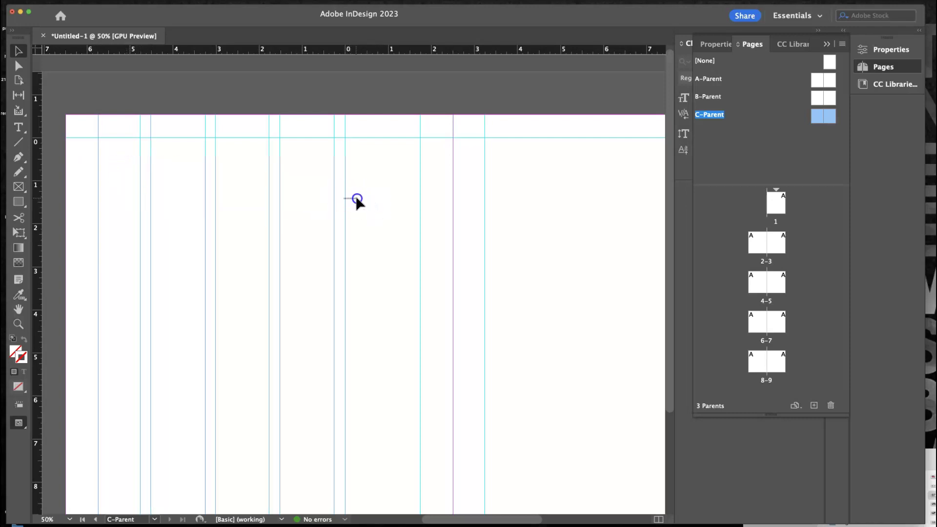
pyautogui.moveTo(126, 178); pyautogui.dragTo(366, 199)
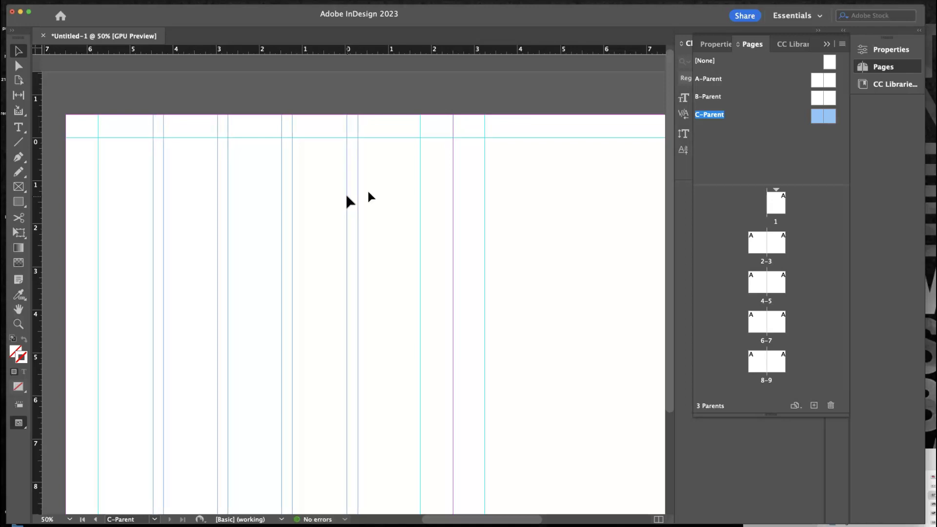
pyautogui.moveTo(420, 183); pyautogui.dragTo(415, 186)
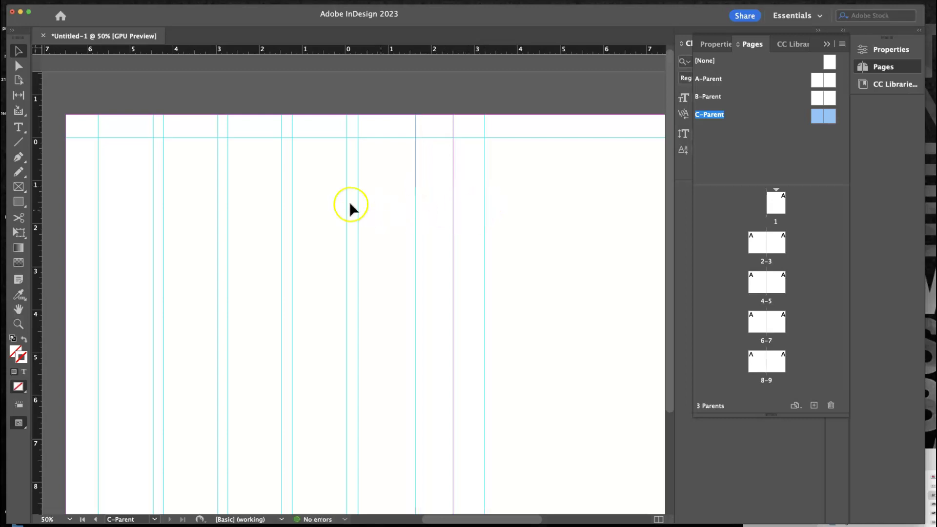
pyautogui.hscroll(4, 243, 216)
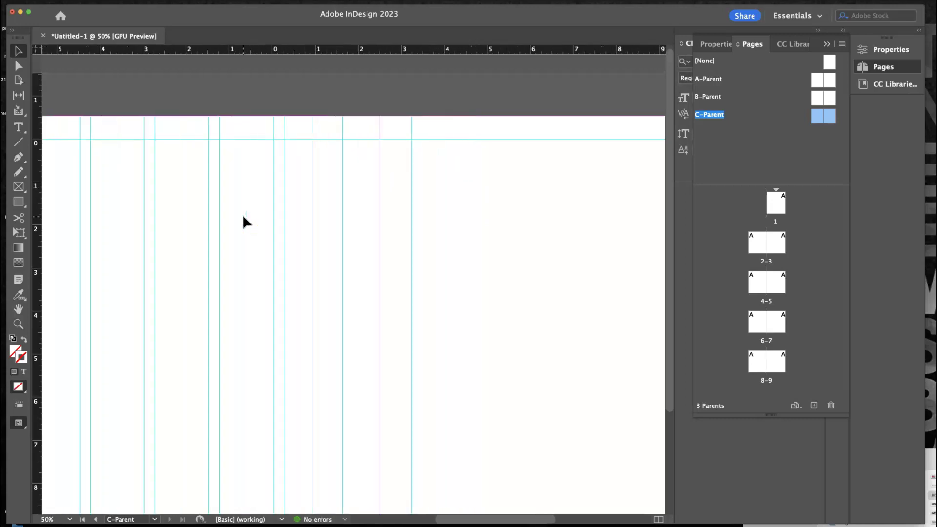
# - Zoom out to the whole C-Parent spread and draw two test text frames across its columns, then deselect
pyautogui.press('super+minus')
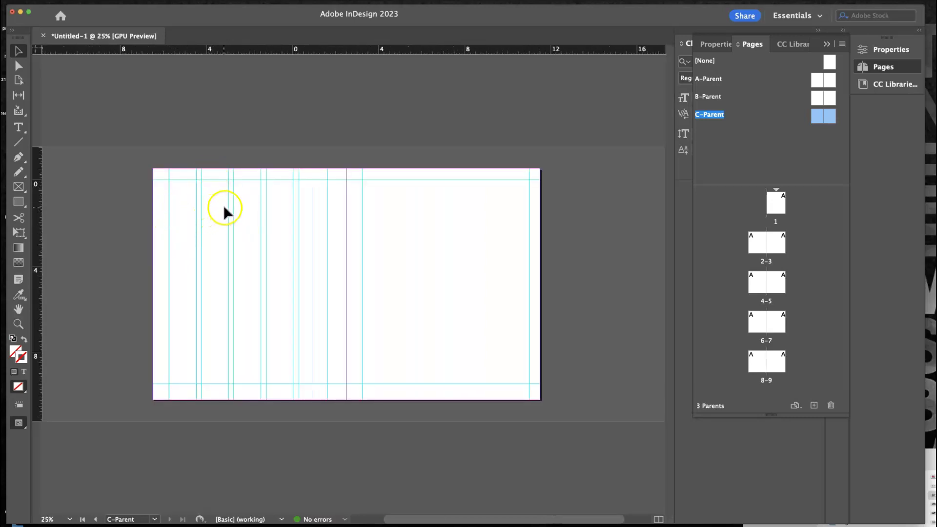
pyautogui.click(19, 128)
pyautogui.moveTo(170, 223); pyautogui.dragTo(226, 280)
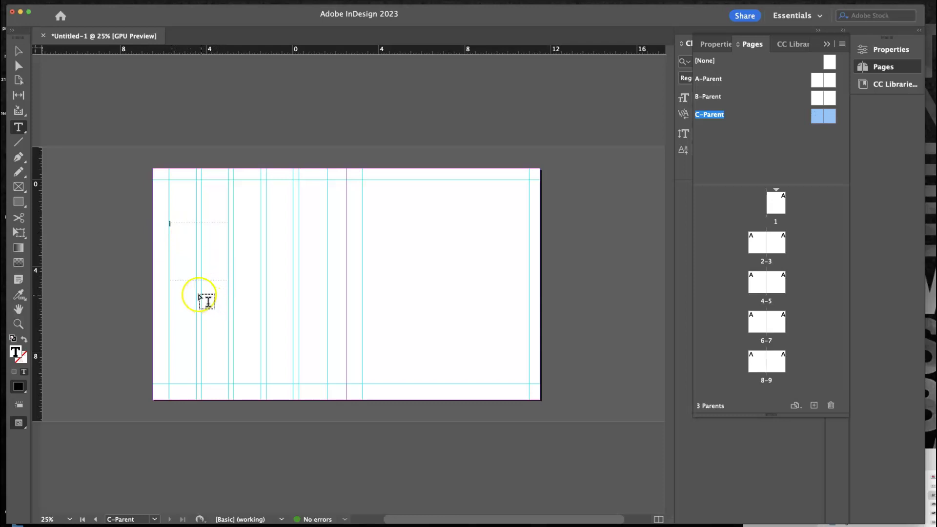
pyautogui.moveTo(196, 292); pyautogui.dragTo(299, 340)
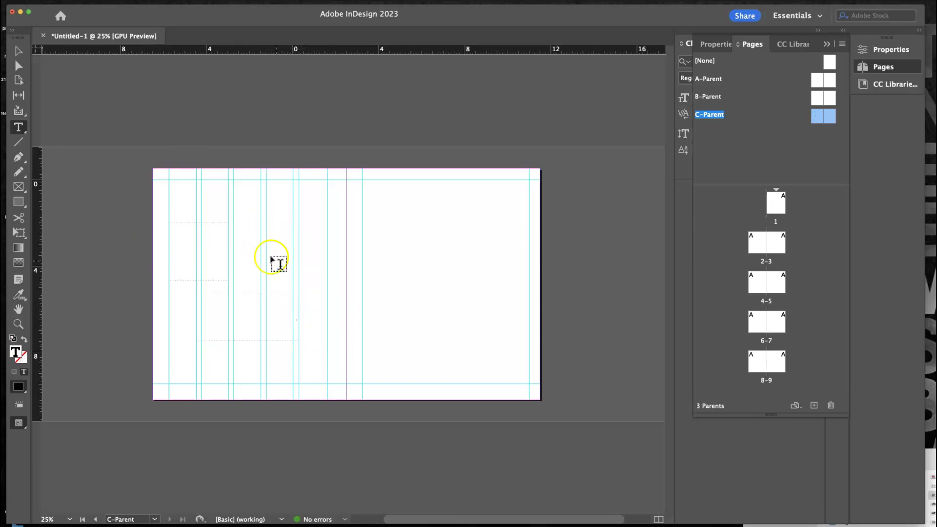
pyautogui.click(19, 51)
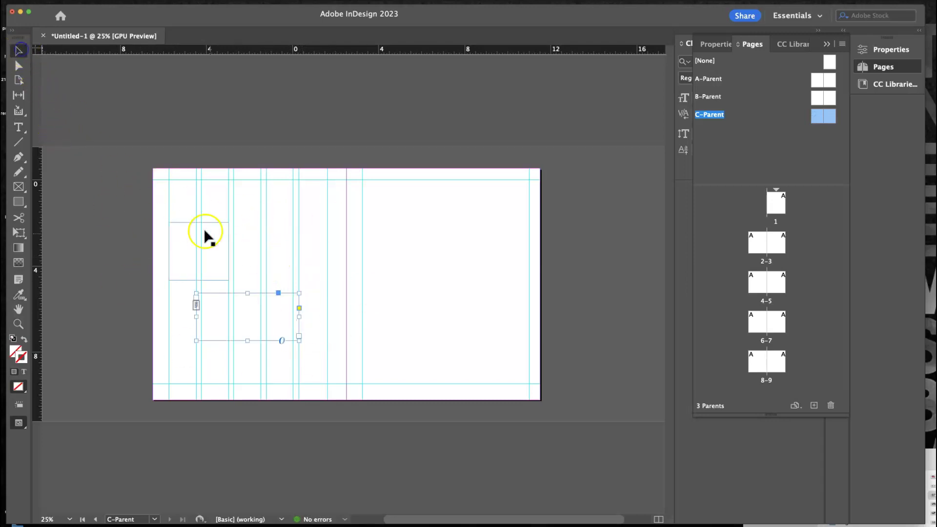
pyautogui.click(224, 253)
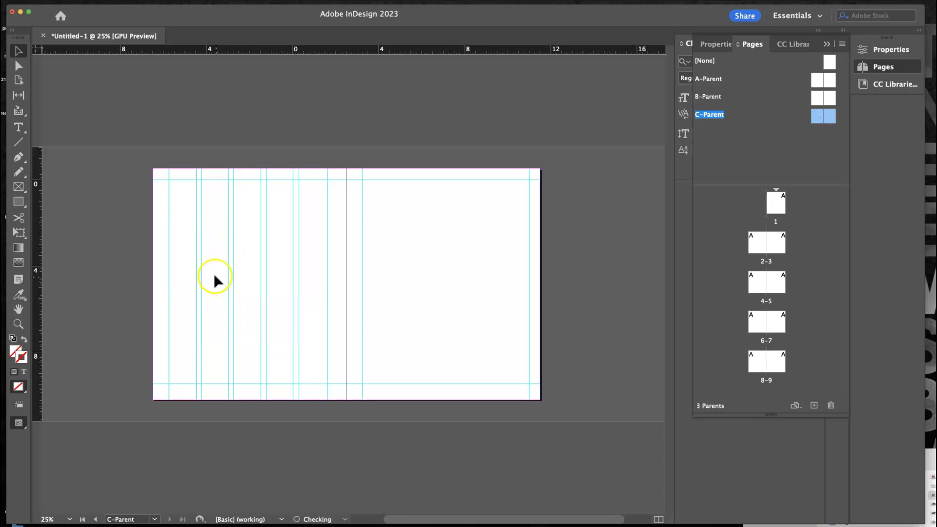
# - Delete C-Parent in the Pages panel, leaving only A-Parent and B-Parent
pyautogui.hscroll(3, 213, 273)
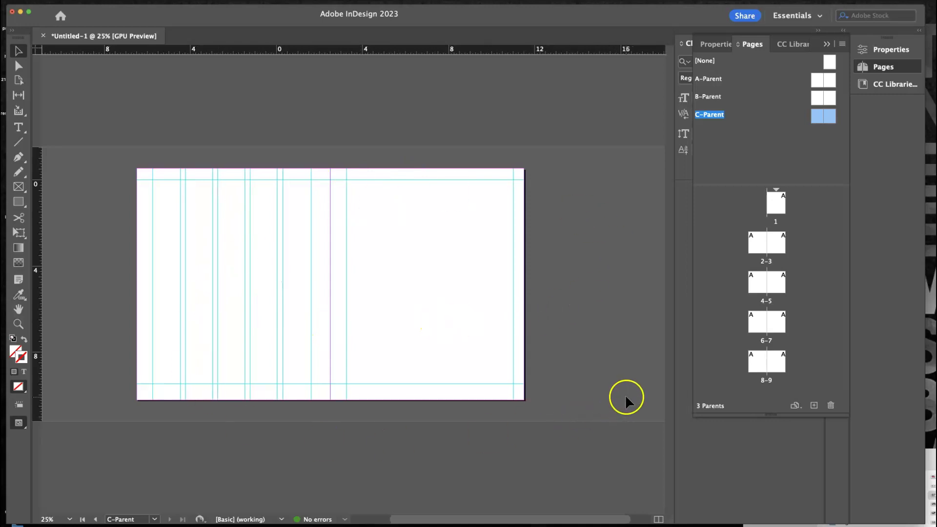
pyautogui.doubleClick(763, 242)
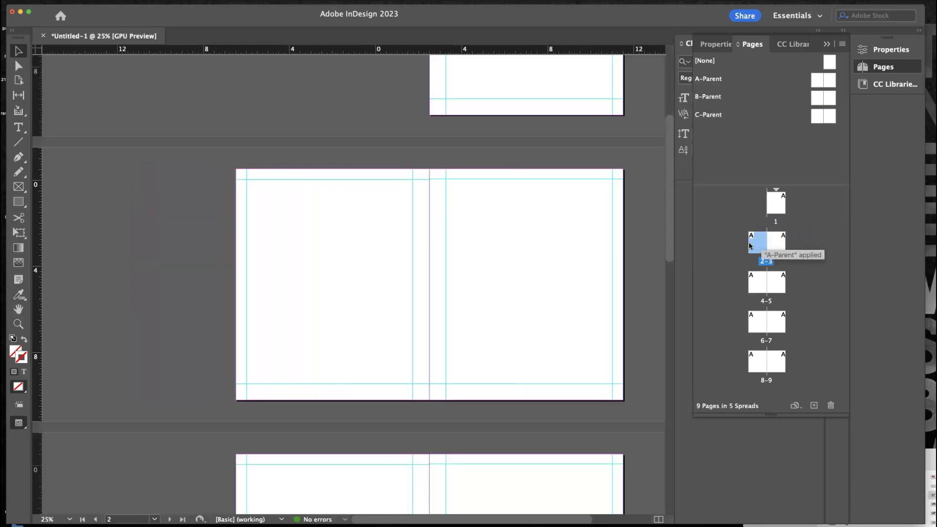
pyautogui.scroll(-3, 573, 265)
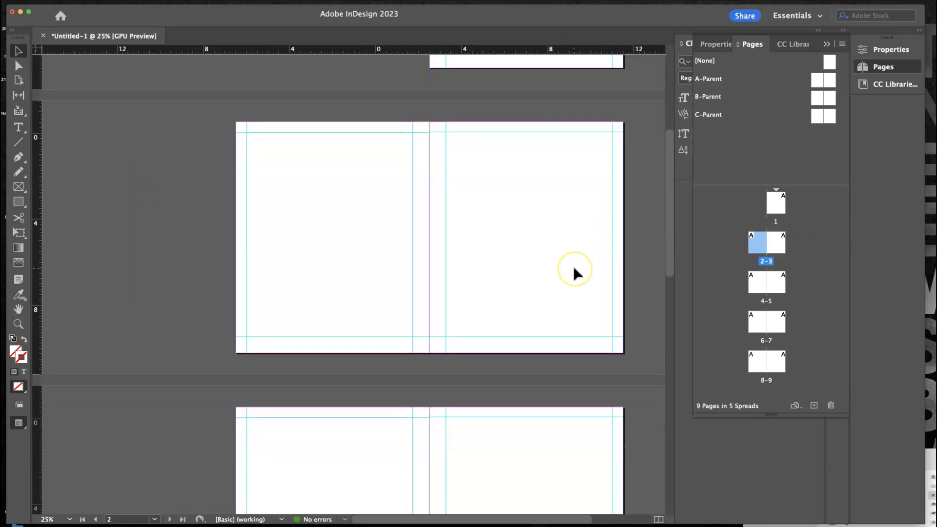
pyautogui.scroll(2, 573, 266)
pyautogui.scroll(2, 573, 266)
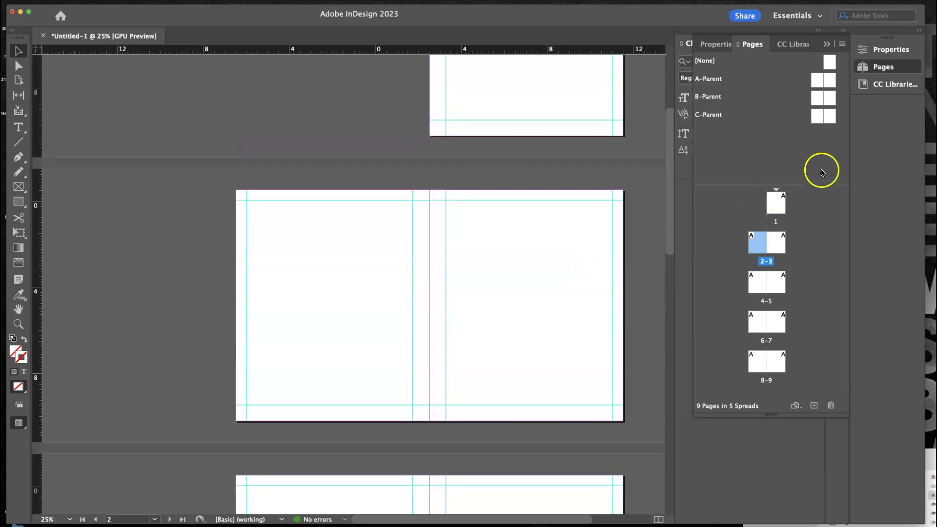
pyautogui.click(828, 121)
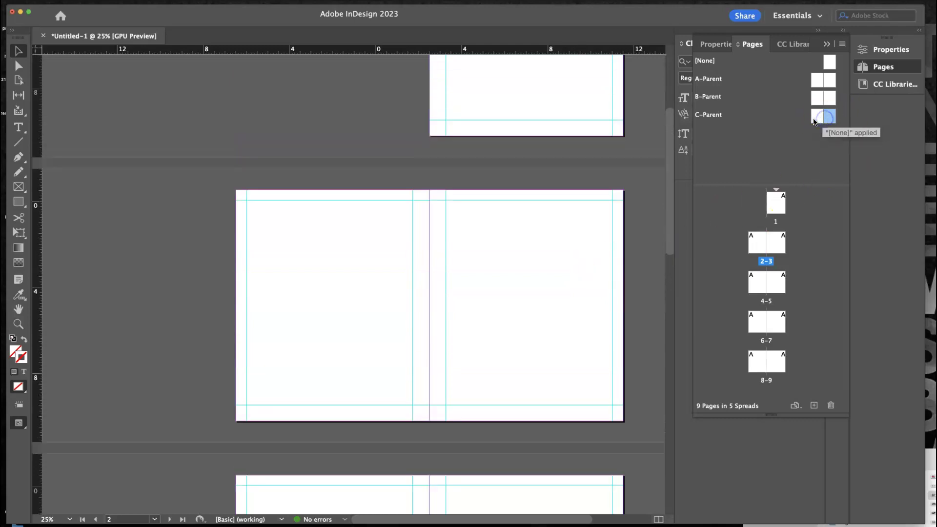
pyautogui.moveTo(811, 119); pyautogui.dragTo(830, 405)
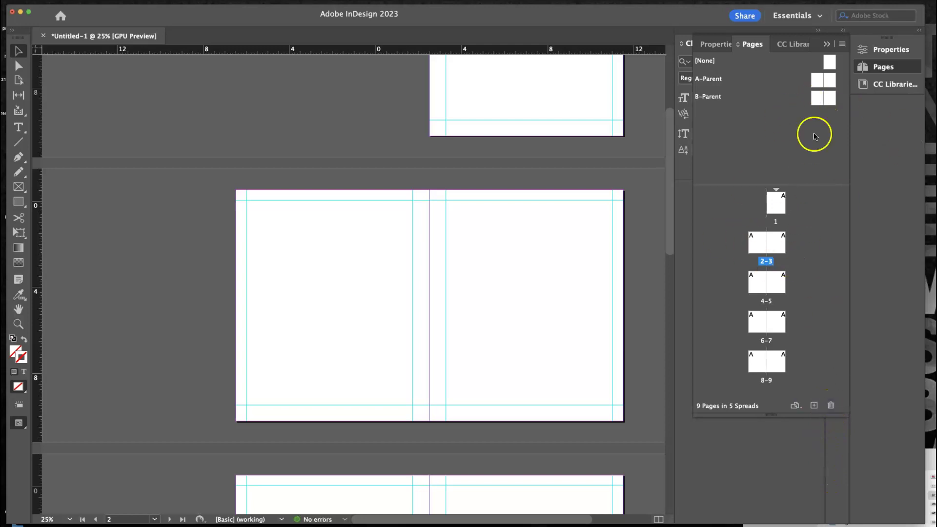
# - Check the B-Parent spread, then apply B-Parent to both pages of spread 4–5
pyautogui.doubleClick(822, 98)
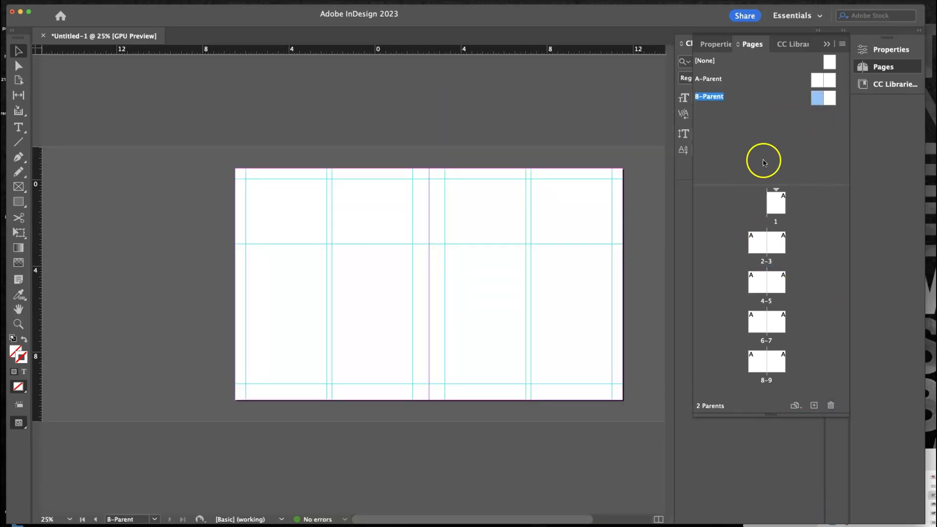
pyautogui.doubleClick(760, 244)
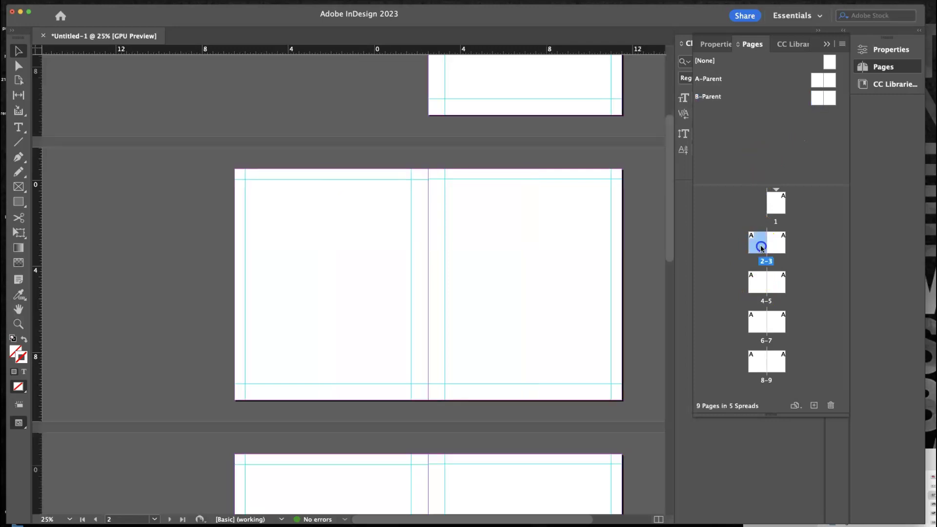
pyautogui.click(775, 244)
pyautogui.click(755, 245)
pyautogui.click(772, 248)
pyautogui.moveTo(819, 99); pyautogui.dragTo(761, 286)
pyautogui.moveTo(828, 98); pyautogui.dragTo(781, 289)
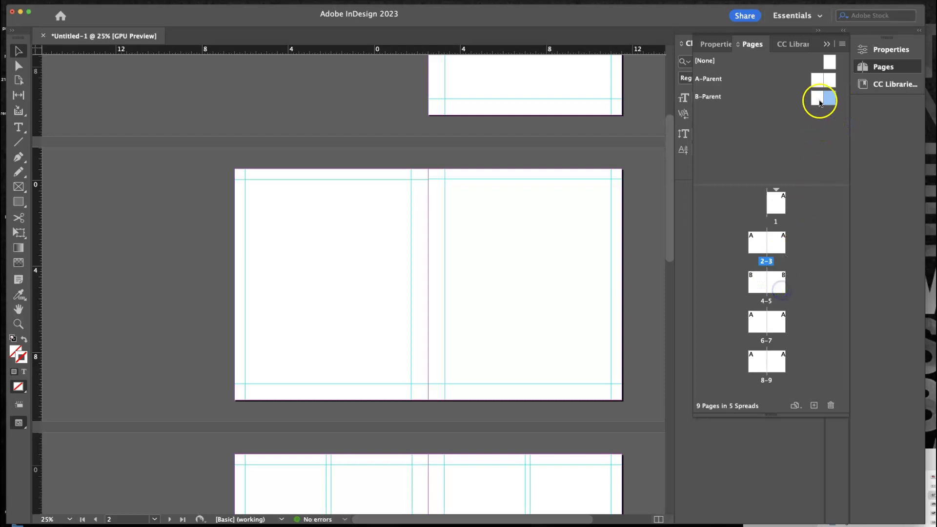
# - Reapply B-Parent to pages 4 and 5, then apply it to spreads 6–7 and 8–9
pyautogui.moveTo(814, 99); pyautogui.dragTo(757, 282)
pyautogui.moveTo(815, 98); pyautogui.dragTo(757, 318)
pyautogui.moveTo(829, 101); pyautogui.dragTo(775, 335)
pyautogui.moveTo(818, 105); pyautogui.dragTo(772, 333)
pyautogui.moveTo(829, 98); pyautogui.dragTo(783, 352)
pyautogui.scroll(-3, 655, 341)
pyautogui.hscroll(3, 654, 340)
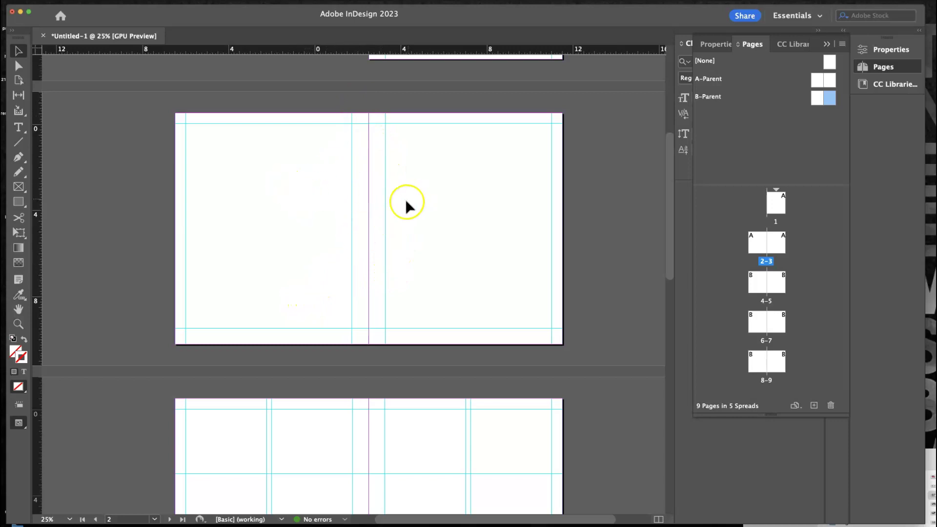
pyautogui.scroll(-1, 326, 363)
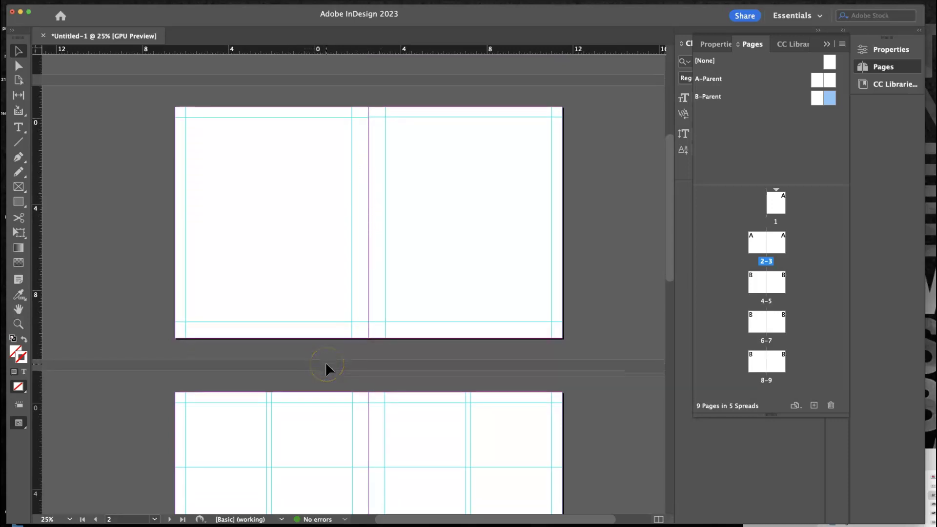
pyautogui.scroll(-2, 326, 364)
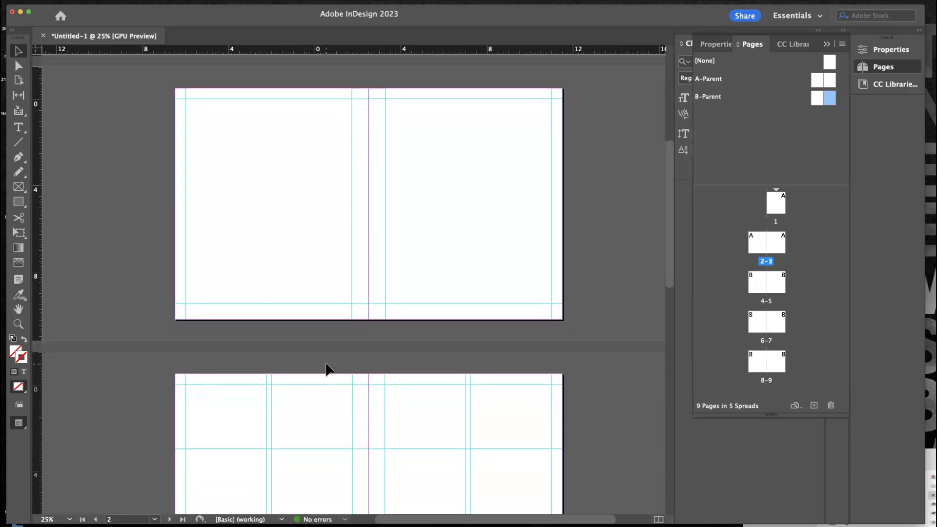
pyautogui.scroll(-10, 326, 369)
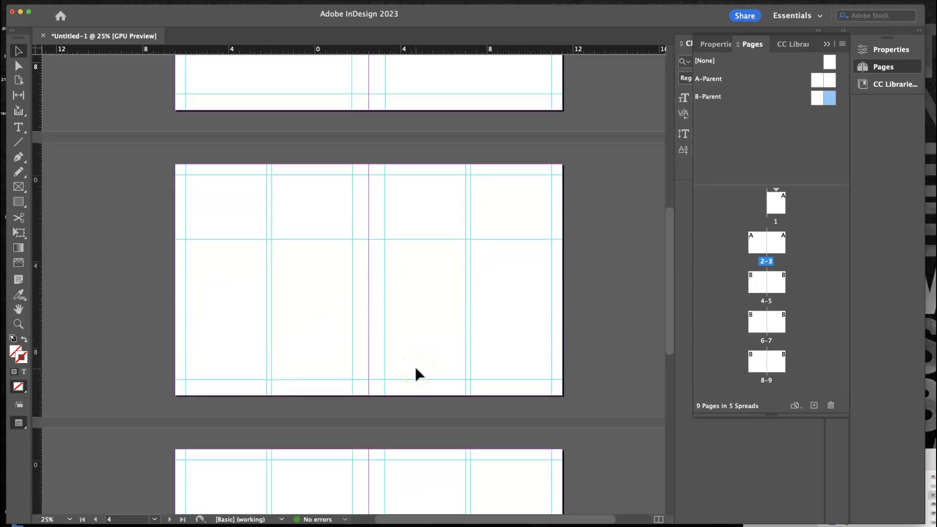
pyautogui.scroll(-18, 415, 367)
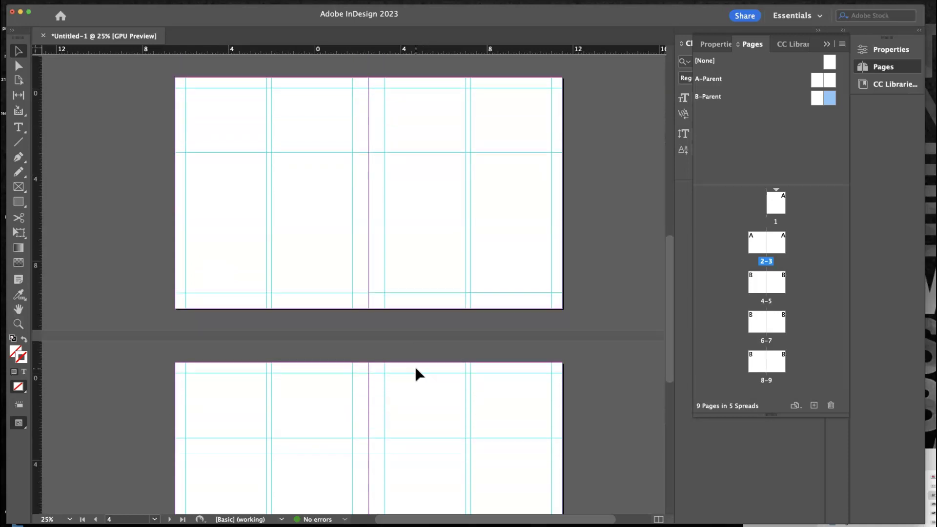
pyautogui.scroll(15, 415, 367)
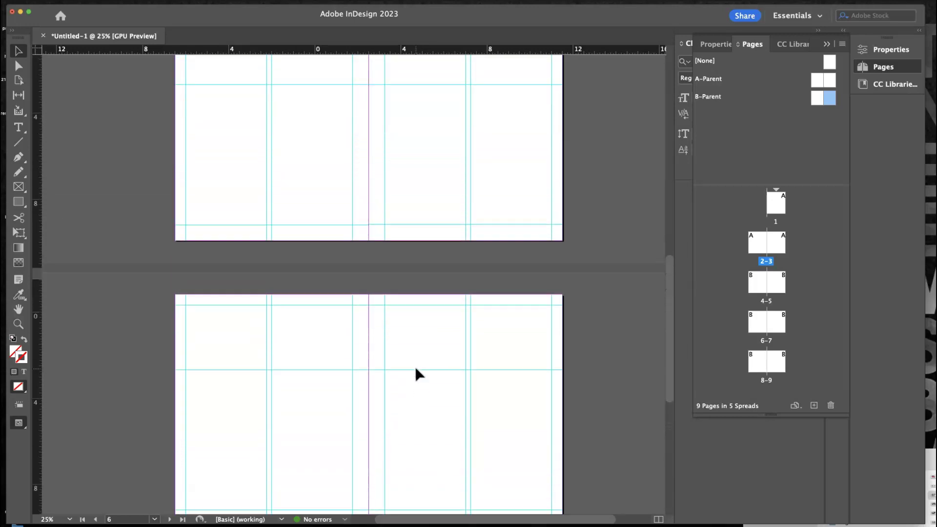
pyautogui.scroll(15, 316, 308)
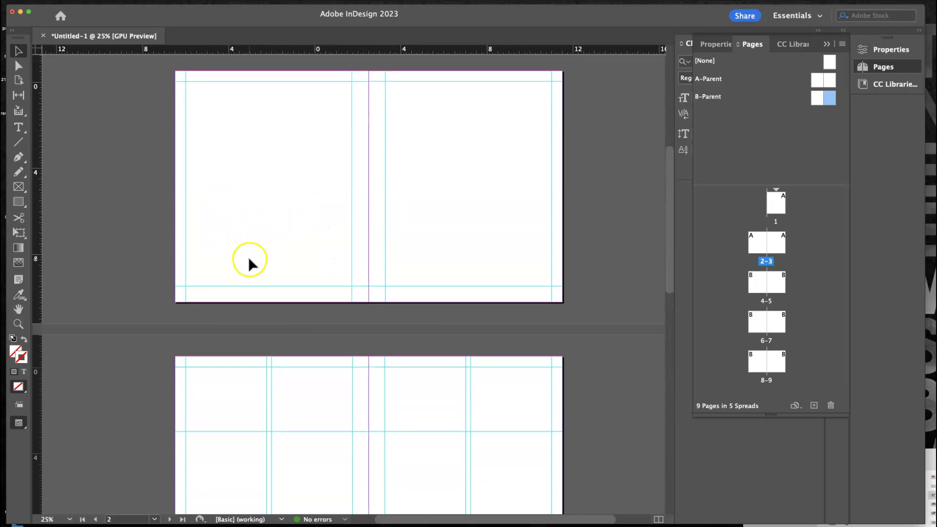
pyautogui.scroll(-3, 266, 377)
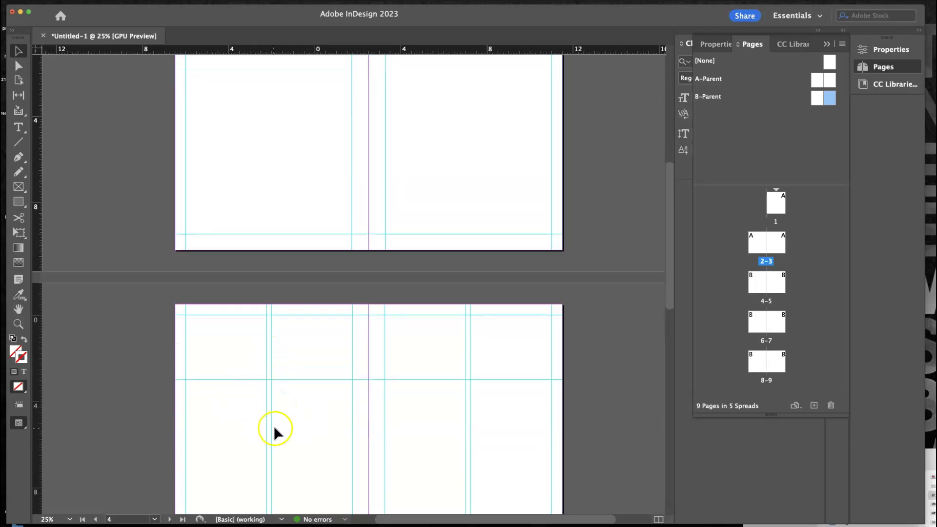
pyautogui.scroll(-7, 281, 426)
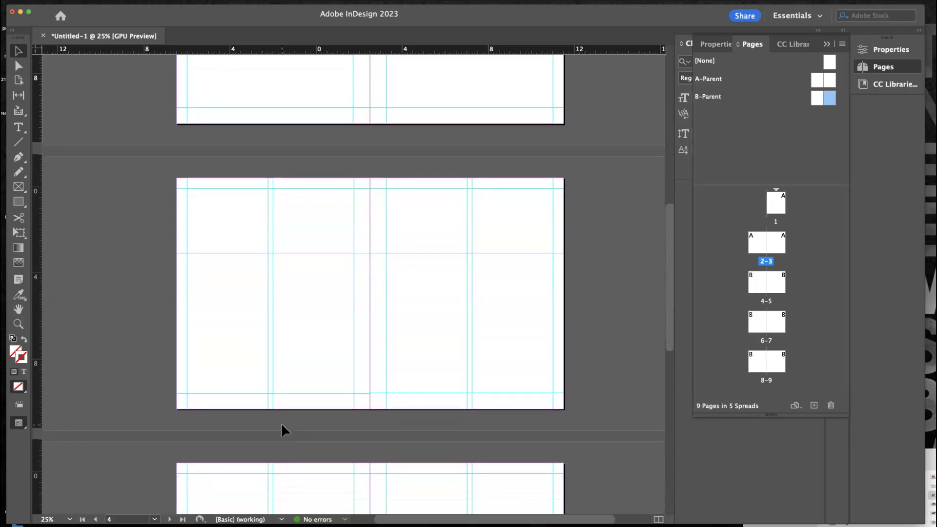
pyautogui.scroll(13, 281, 426)
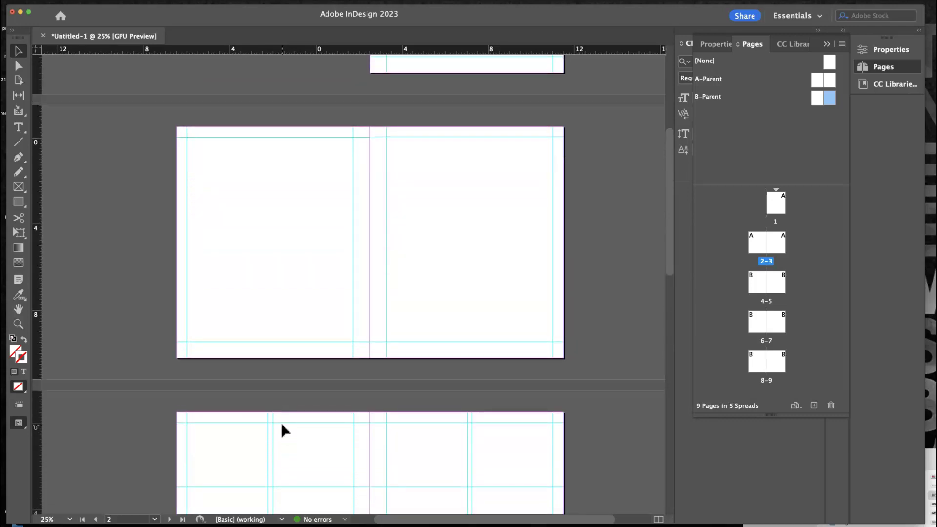